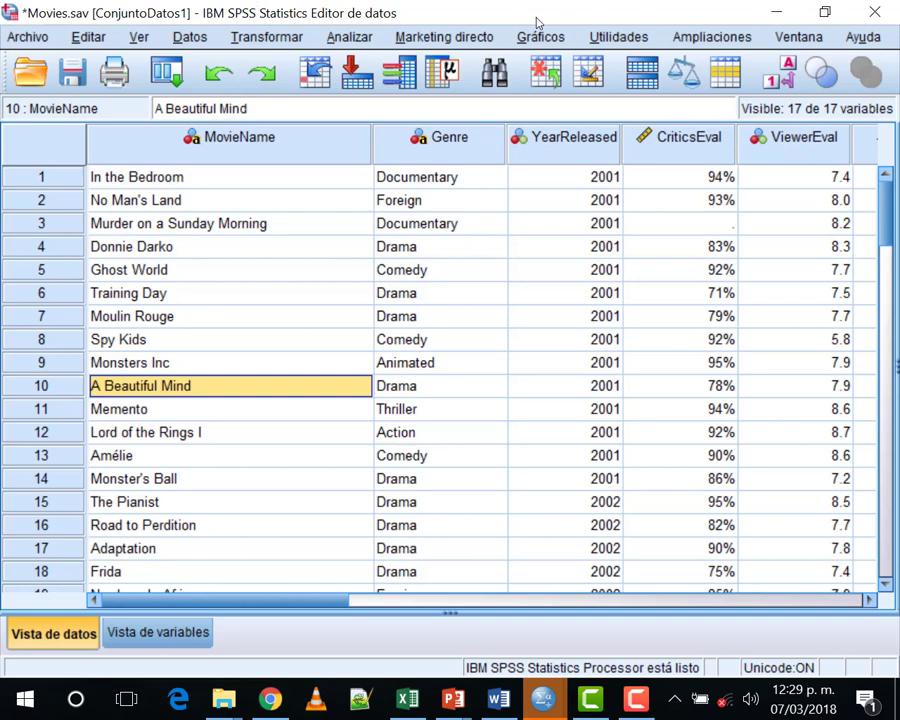
# Generate a one-dimensional boxplot (Diagramas de cajas) of the Budget variable with the chart builder
pyautogui.click(540, 37)
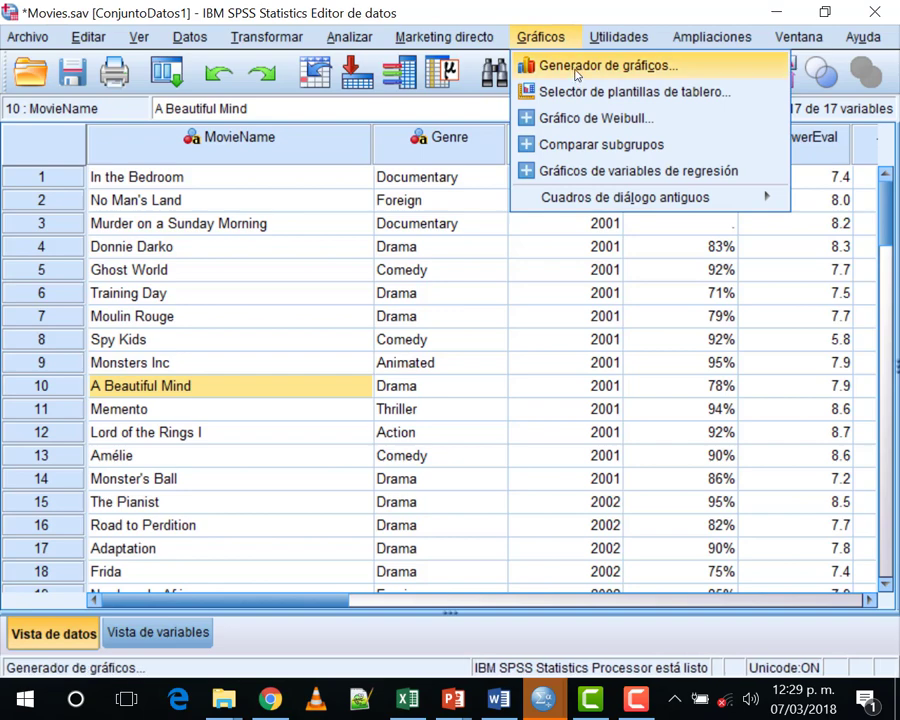
pyautogui.press('Return')
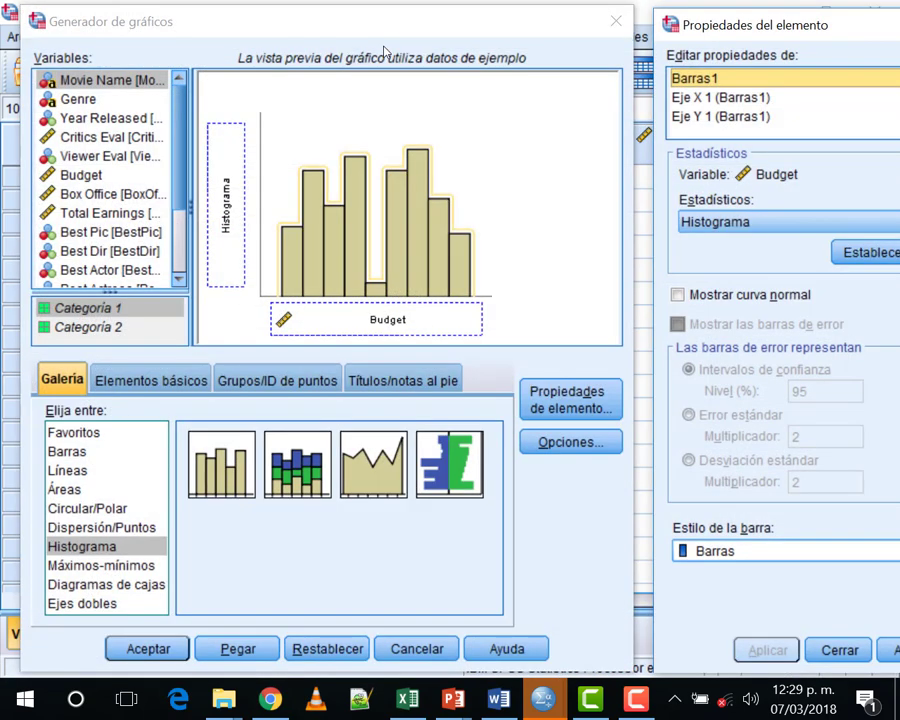
pyautogui.click(112, 584)
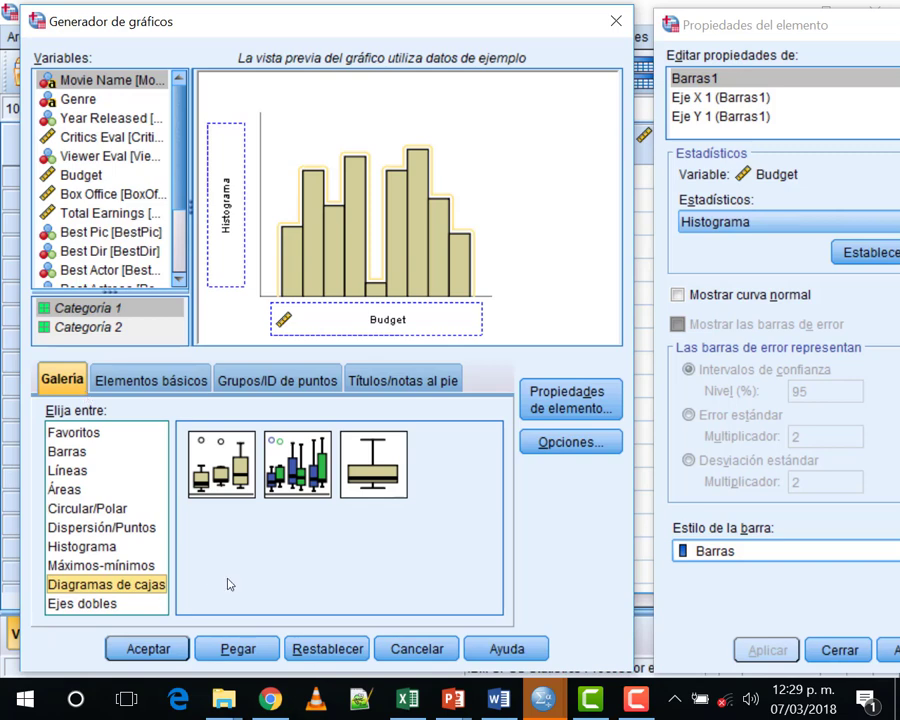
pyautogui.moveTo(373, 464); pyautogui.dragTo(244, 167)
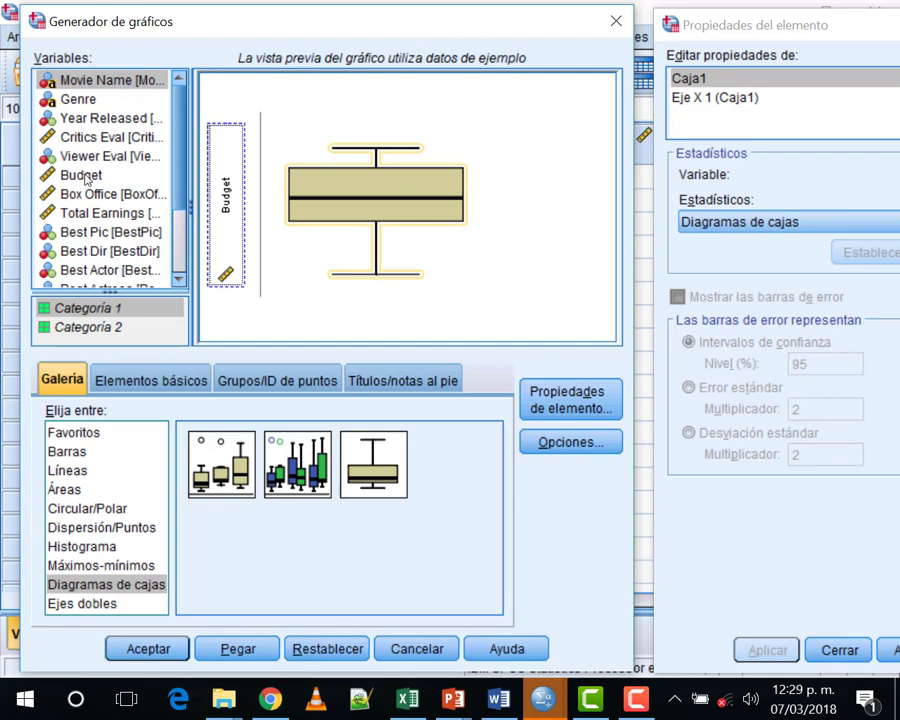
pyautogui.scroll(-2, 122, 160)
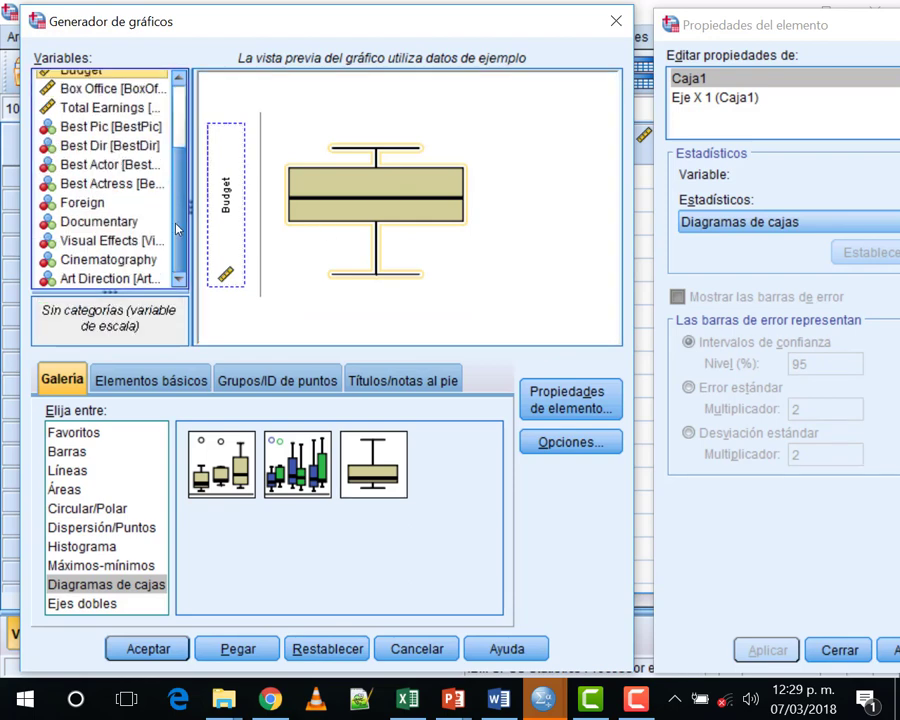
pyautogui.scroll(2, 150, 150)
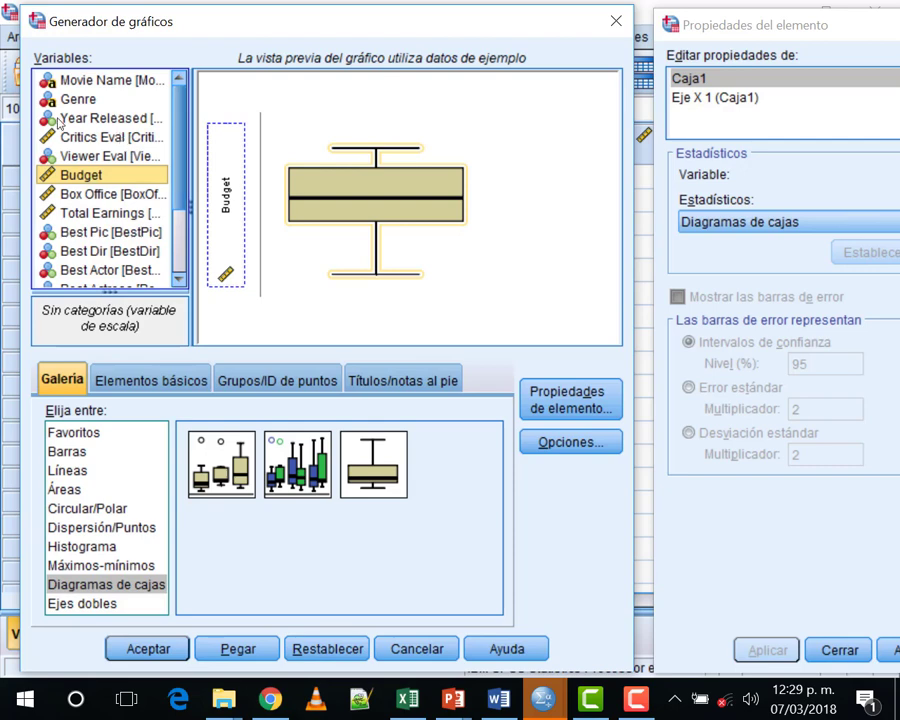
pyautogui.moveTo(95, 175); pyautogui.dragTo(228, 204)
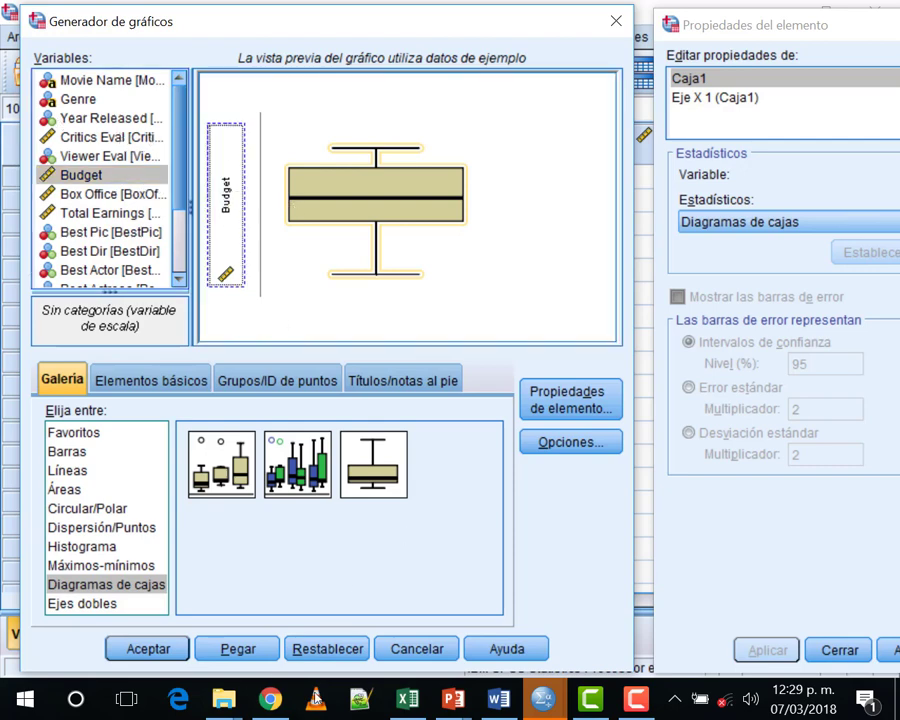
pyautogui.click(167, 651)
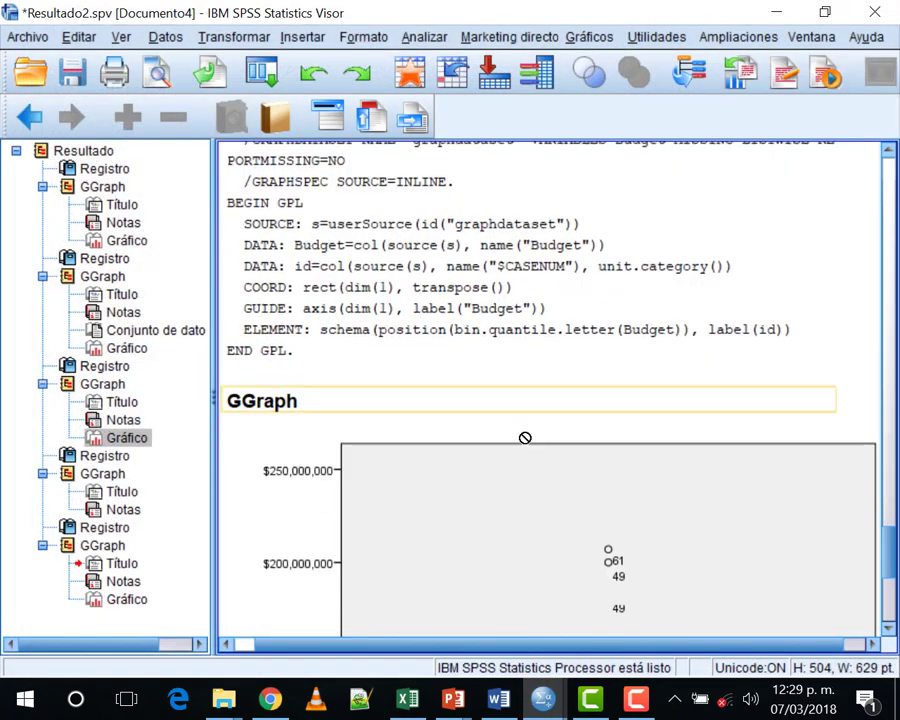
# Look over the new Budget boxplot in the output and open it in a maximized chart editor
pyautogui.scroll(1, 522, 438)
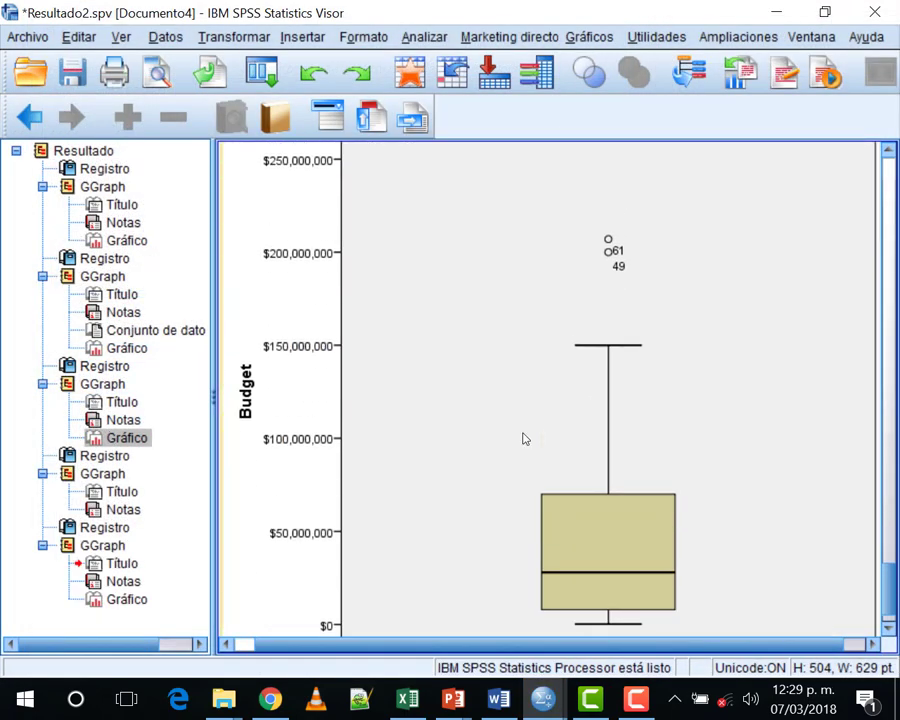
pyautogui.scroll(-1, 522, 438)
pyautogui.scroll(1, 522, 438)
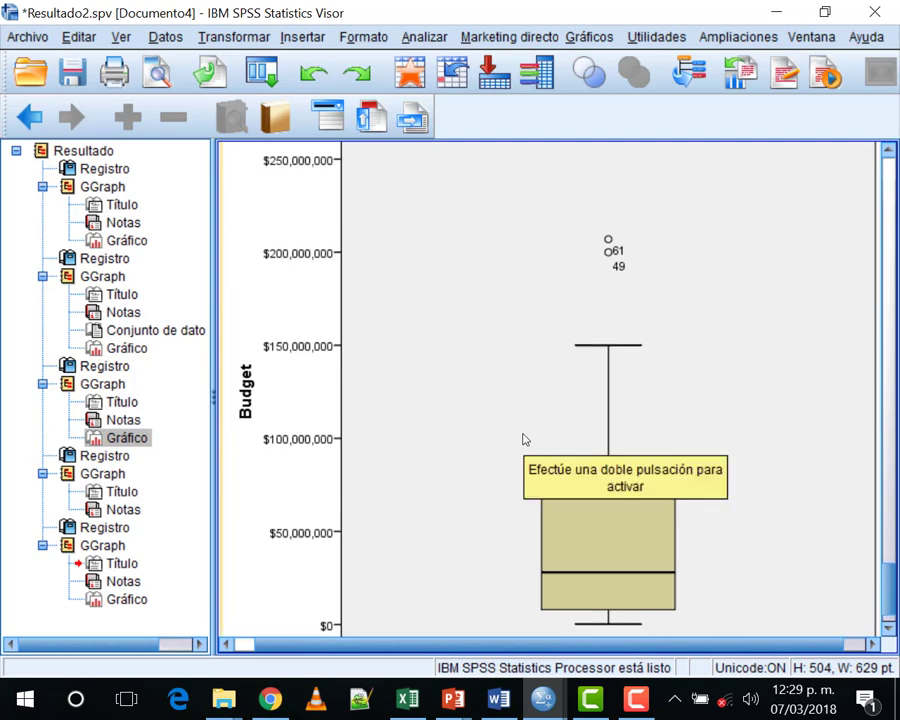
pyautogui.doubleClick(269, 275)
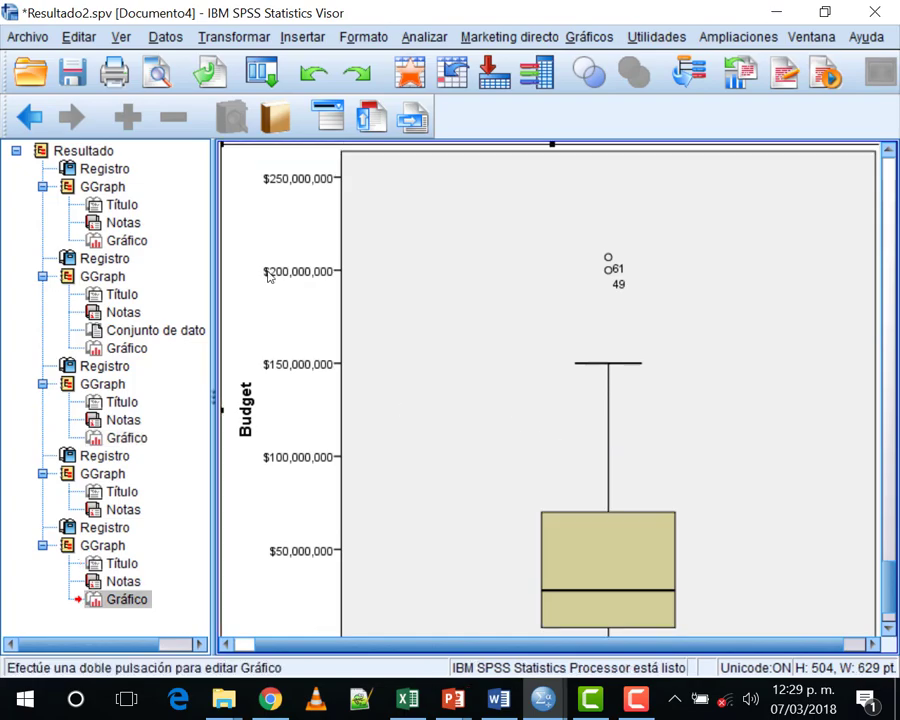
pyautogui.click(780, 68)
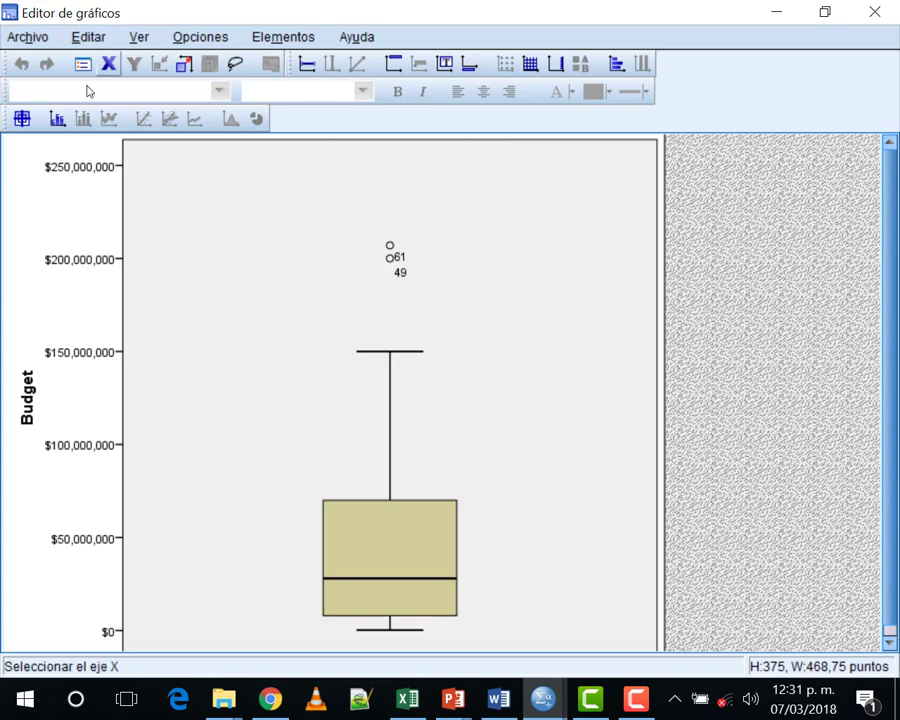
# Hide the outliers' data labels in the boxplot and show them again
pyautogui.click(57, 120)
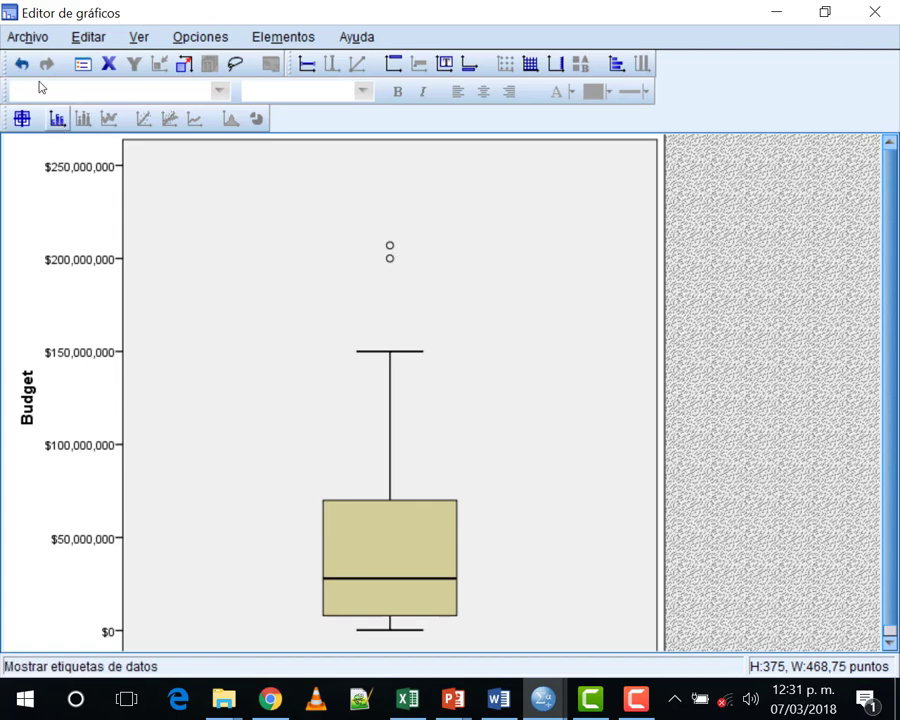
pyautogui.click(57, 120)
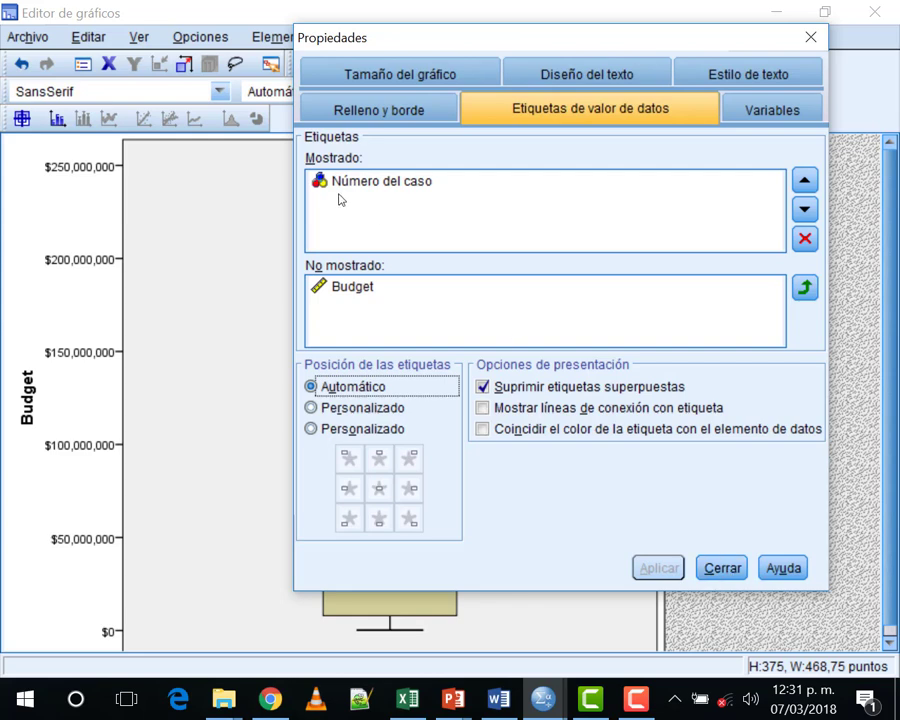
pyautogui.click(744, 578)
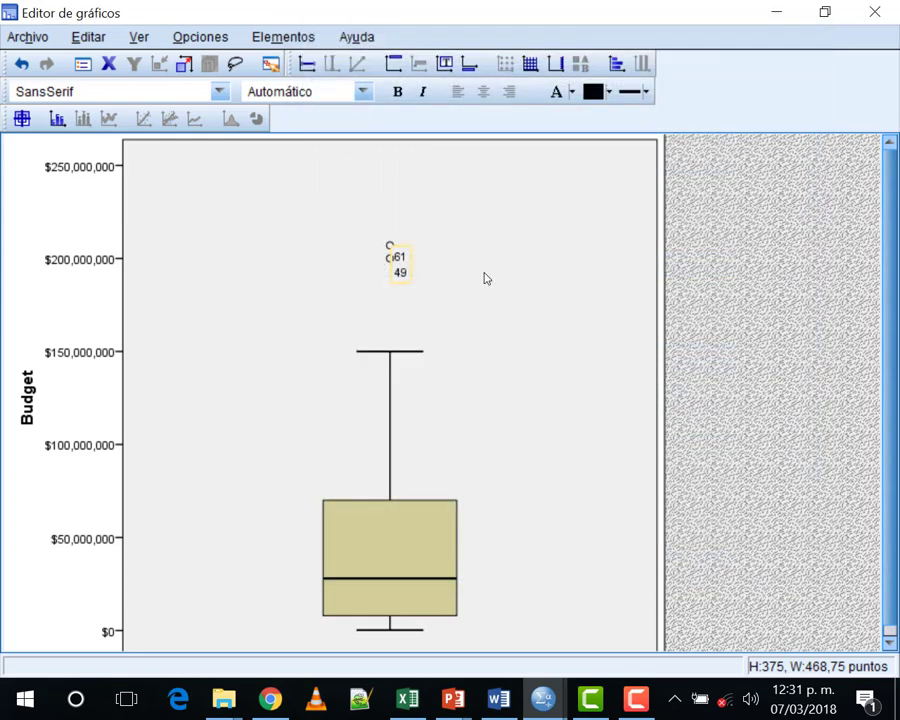
pyautogui.click(317, 287)
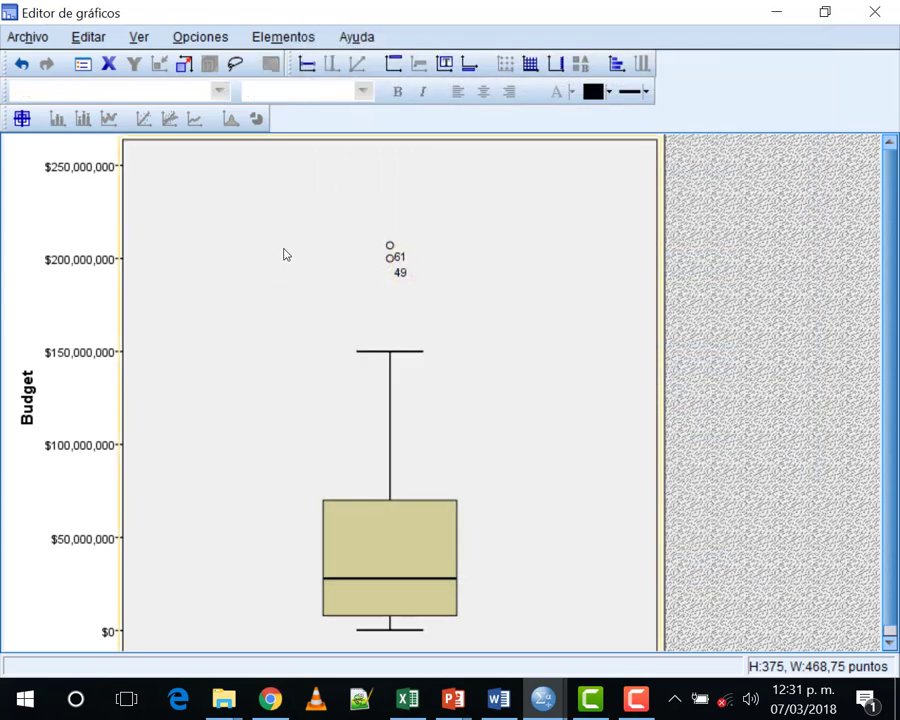
pyautogui.hotkey('shift', 'F10')
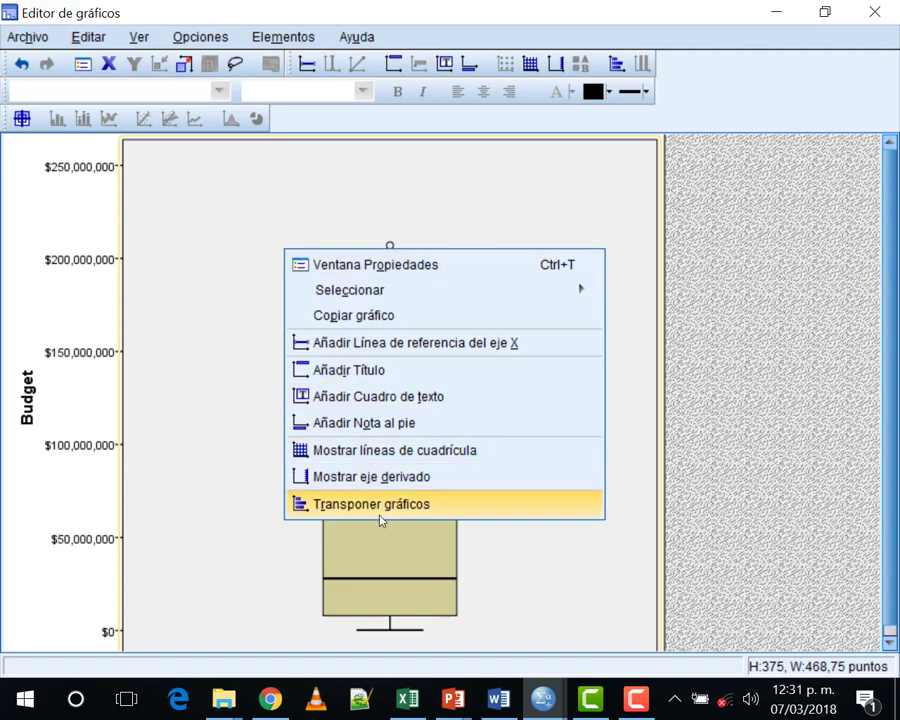
pyautogui.press('Escape')
# Apply the Bigotes style to the box of the Budget boxplot through its bar options
pyautogui.doubleClick(156, 137)
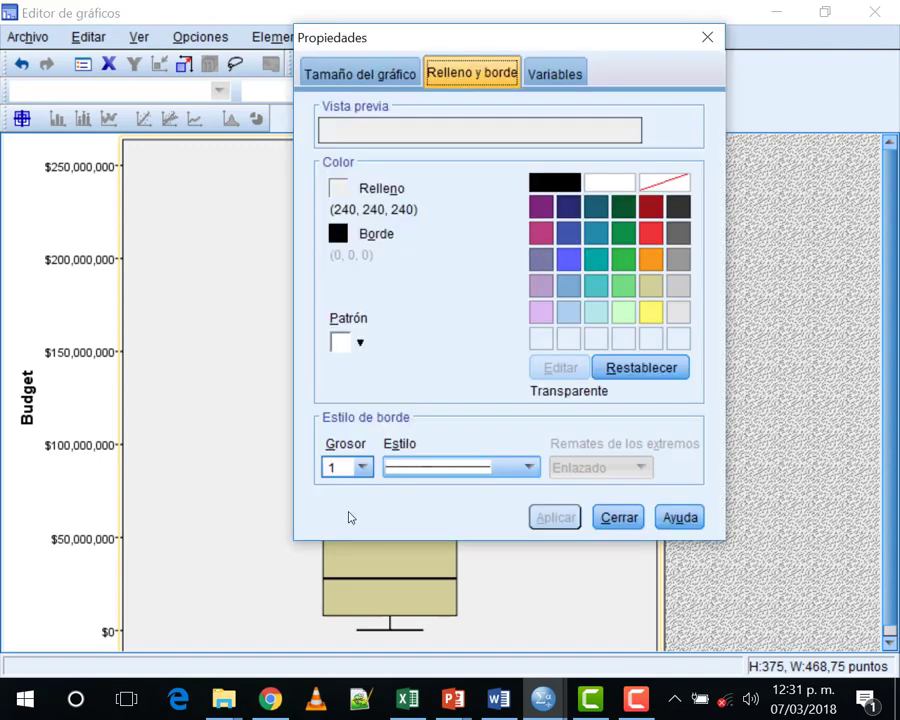
pyautogui.click(394, 610)
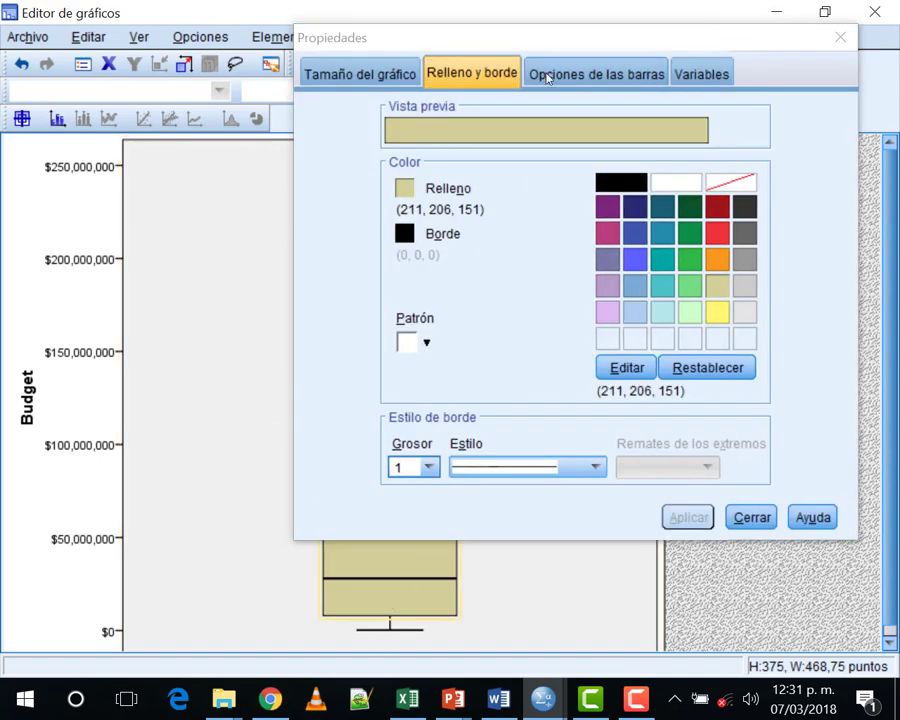
pyautogui.click(385, 78)
pyautogui.click(566, 84)
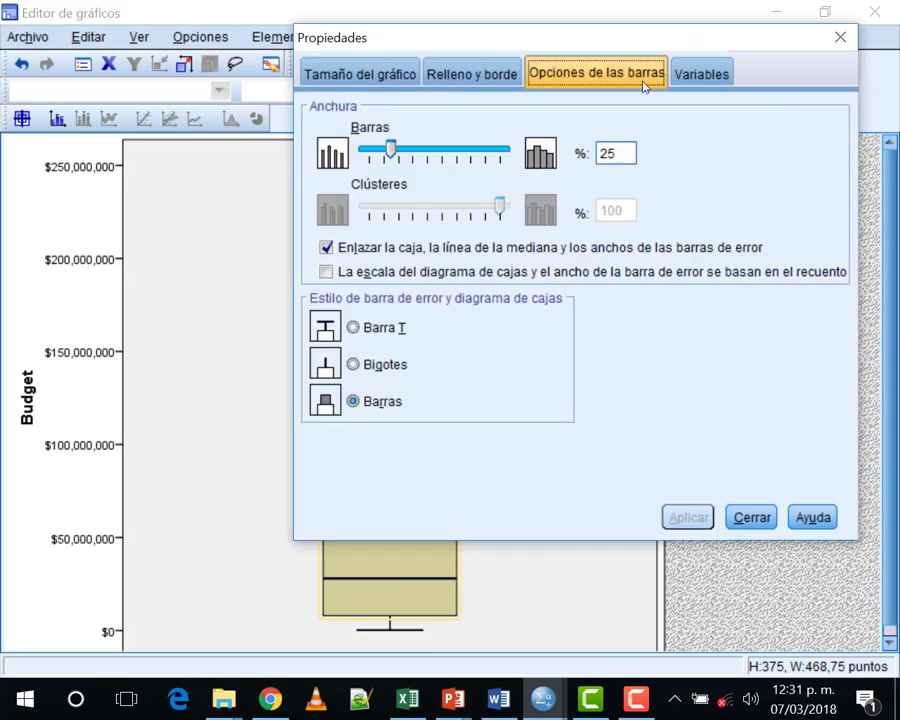
pyautogui.click(385, 364)
pyautogui.moveTo(415, 45); pyautogui.dragTo(86, 48)
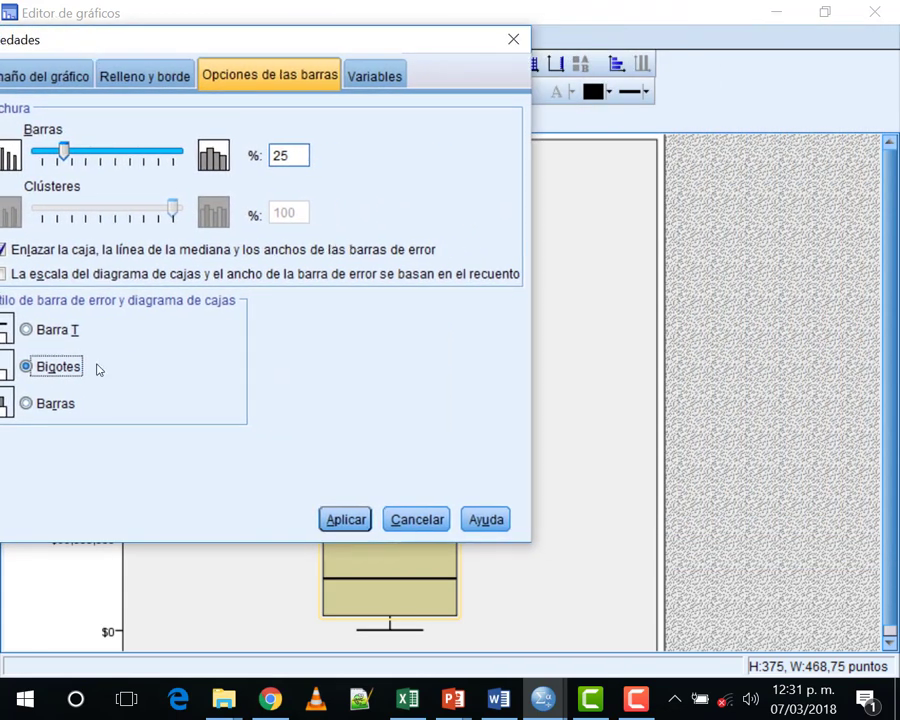
pyautogui.moveTo(140, 50); pyautogui.dragTo(523, 60)
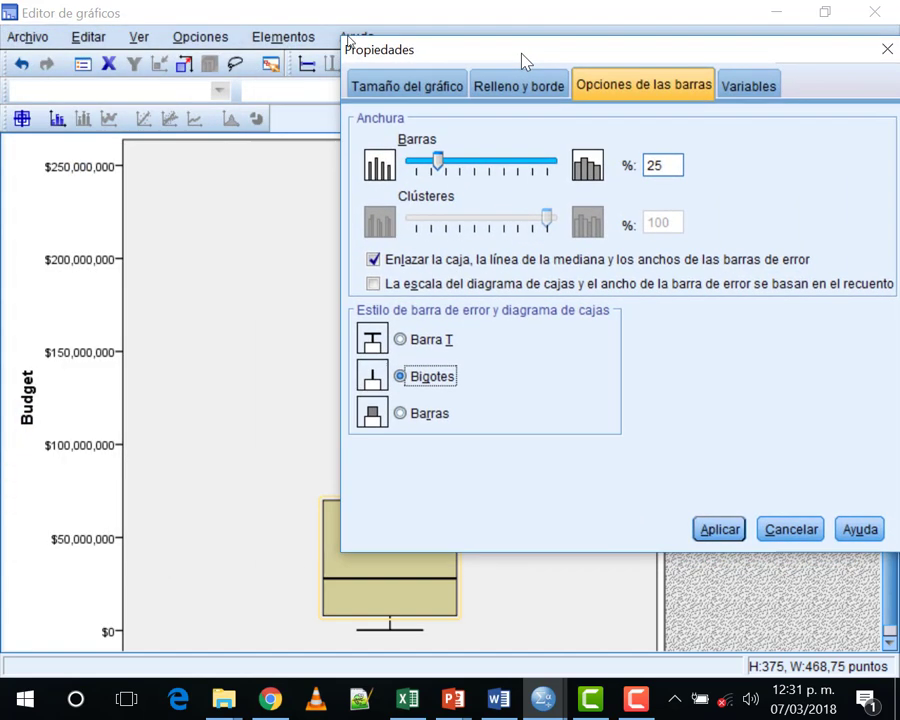
pyautogui.click(428, 414)
pyautogui.click(417, 349)
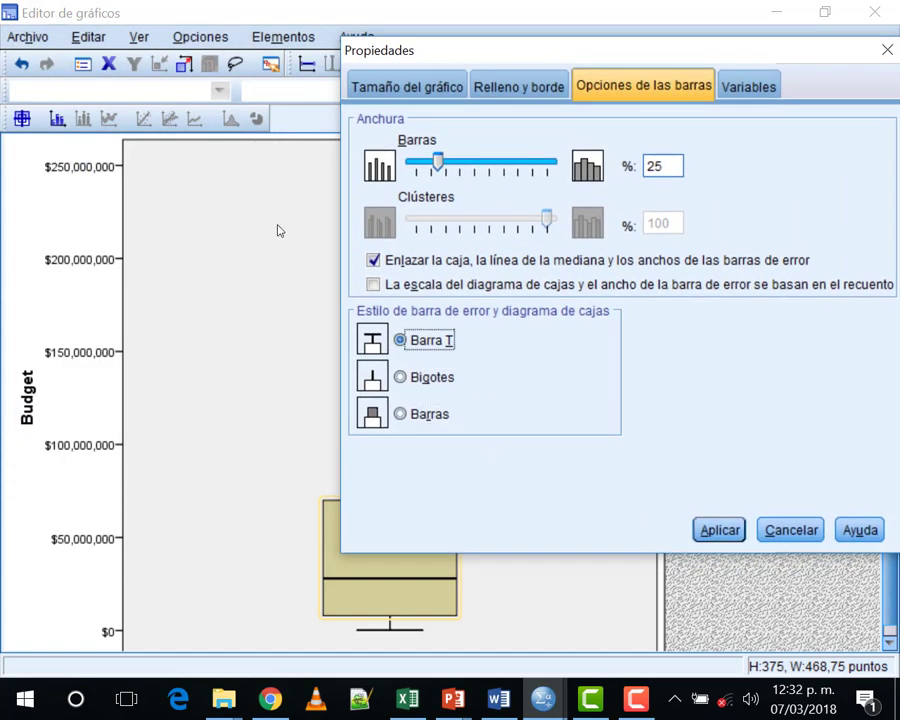
pyautogui.click(410, 380)
pyautogui.click(696, 529)
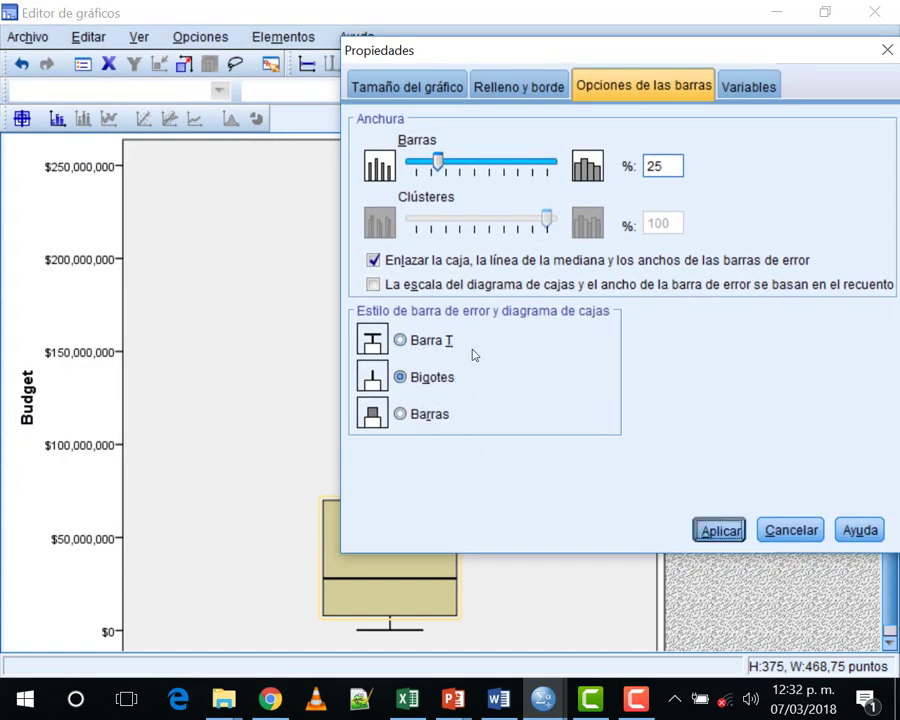
# Change the box style to Barra T and move the properties dialog clear of the chart
pyautogui.moveTo(520, 63); pyautogui.dragTo(434, 60)
pyautogui.click(340, 336)
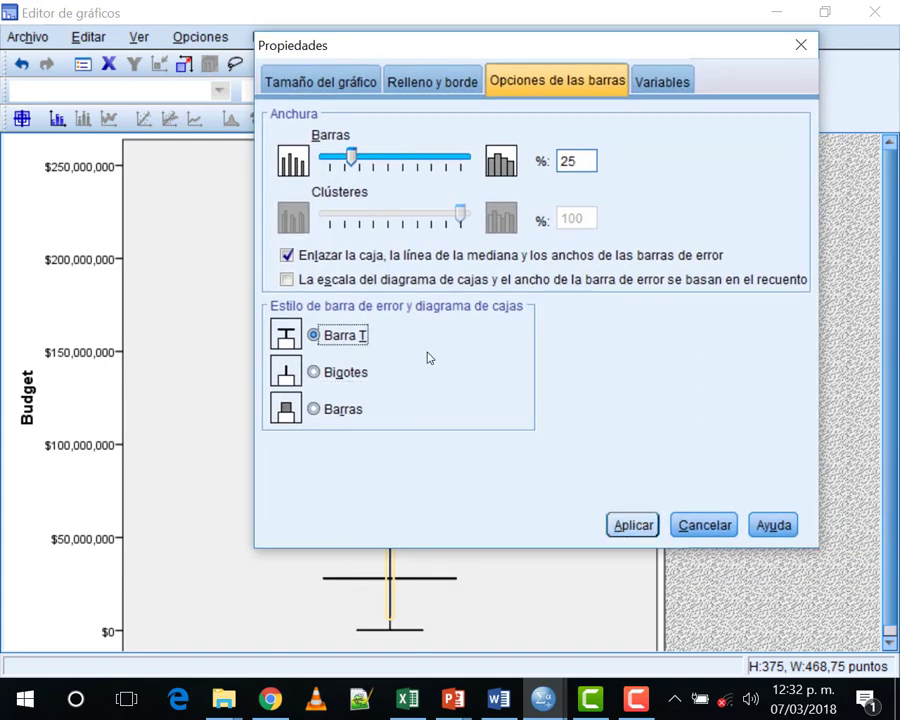
pyautogui.press('Return')
pyautogui.moveTo(390, 55); pyautogui.dragTo(643, 30)
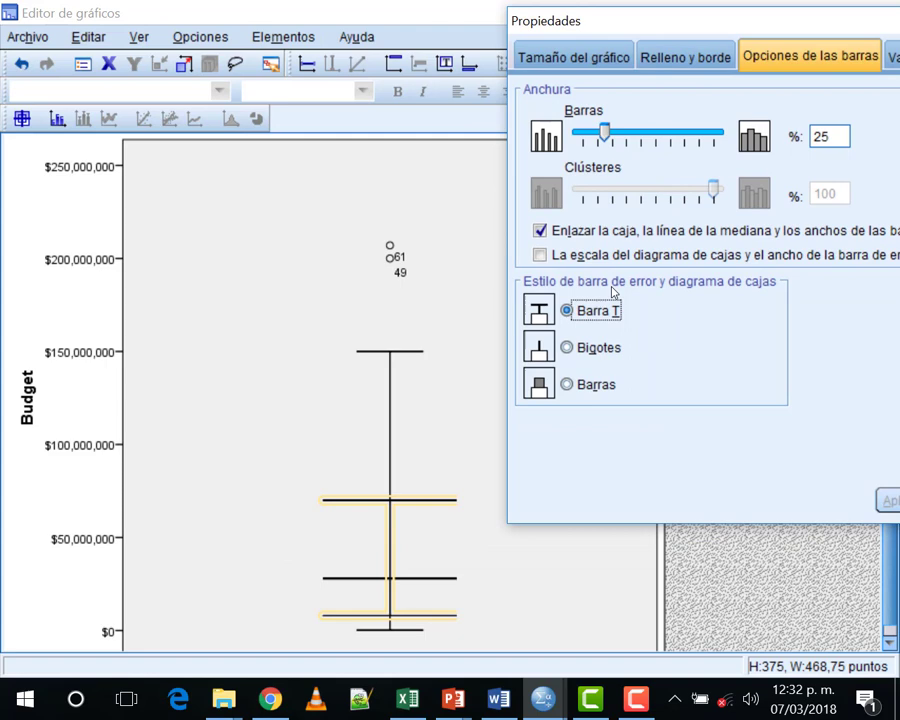
# Set the boxplot's box style back to Barras and apply it
pyautogui.click(590, 384)
pyautogui.moveTo(587, 24); pyautogui.dragTo(280, 62)
pyautogui.click(667, 494)
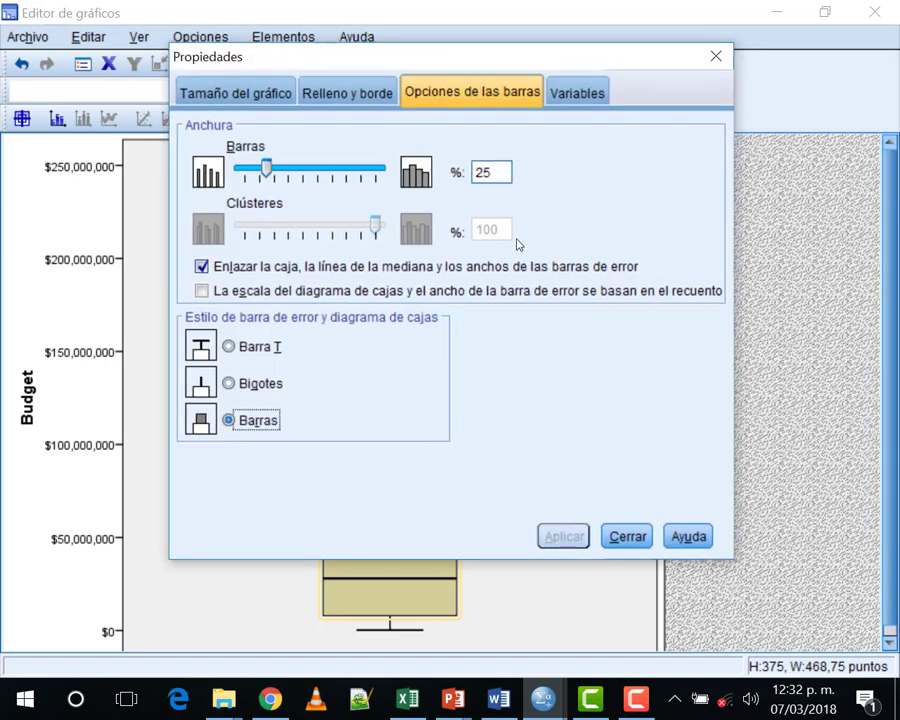
# Review the box's variable assignments and the chart size settings, and close the properties
pyautogui.click(384, 93)
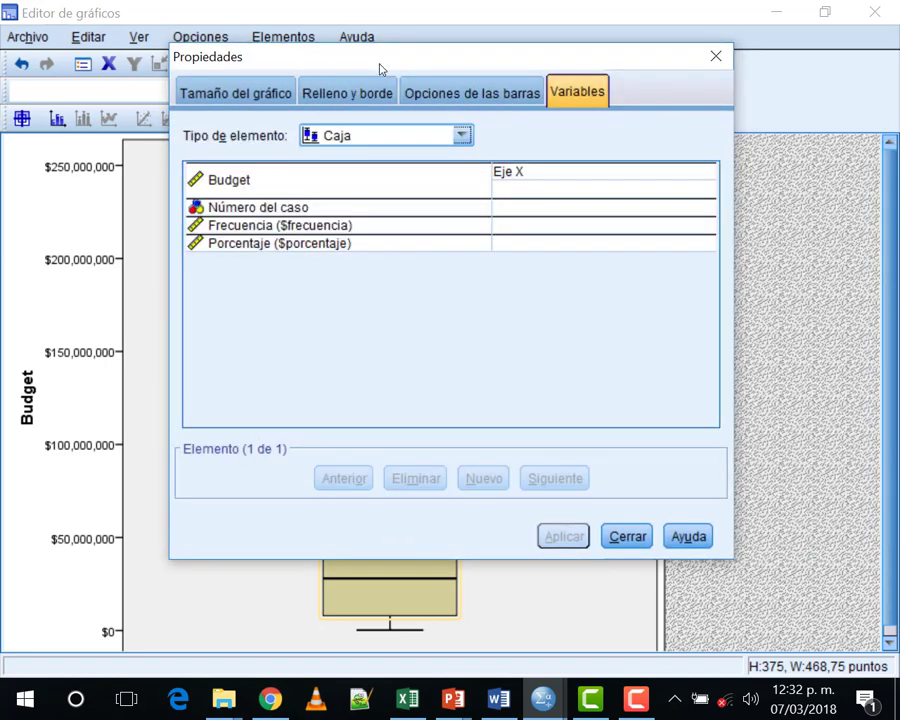
pyautogui.click(272, 92)
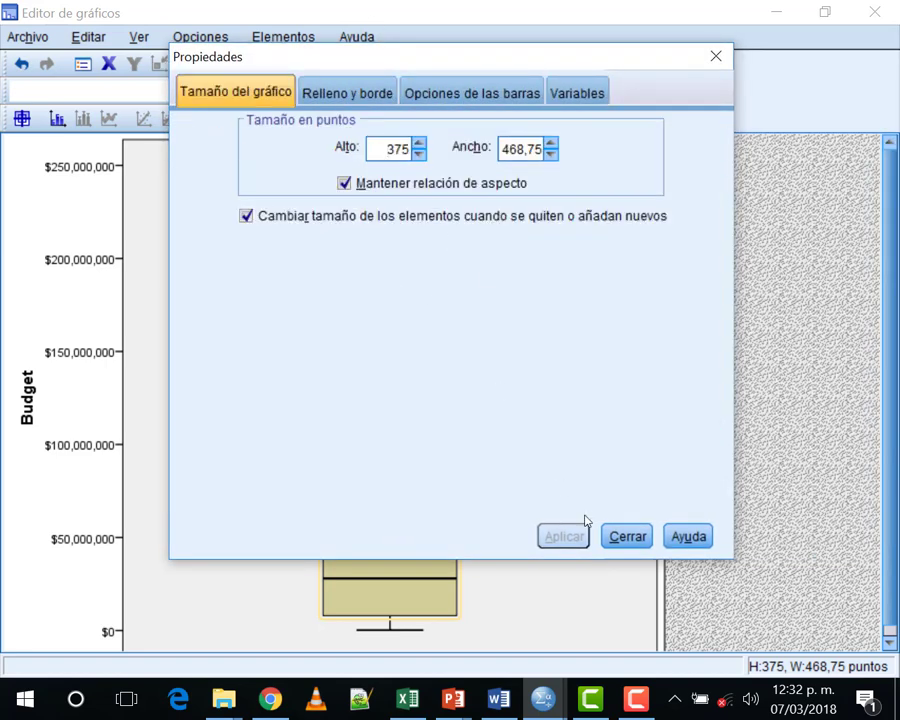
pyautogui.press('Escape')
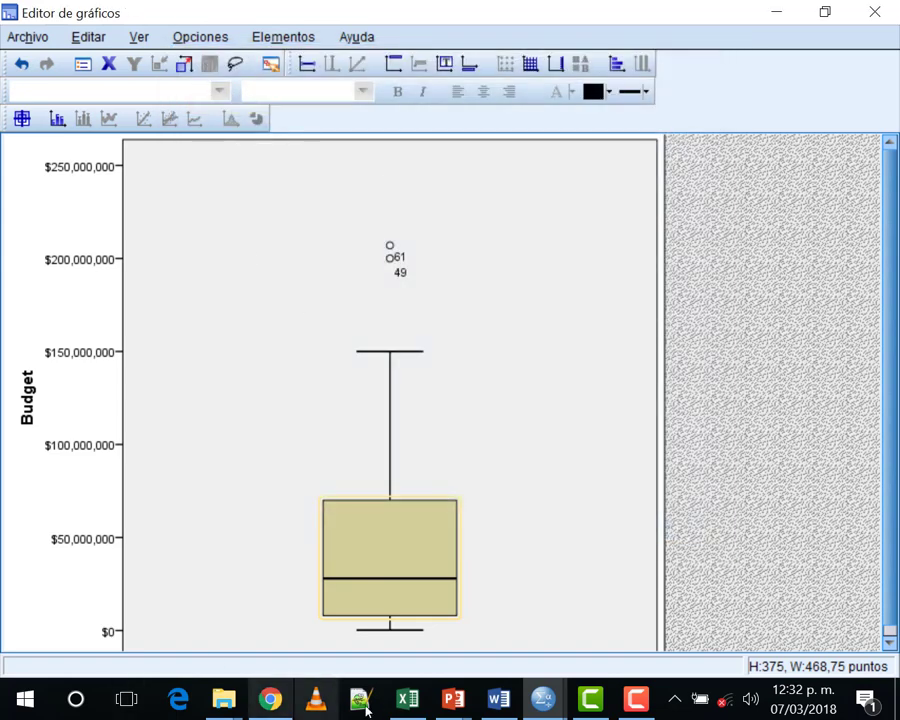
# Return to the Movies.sav data, examine the chart builder's group and point ID options for the boxplot, and leave without changes
pyautogui.click(542, 699)
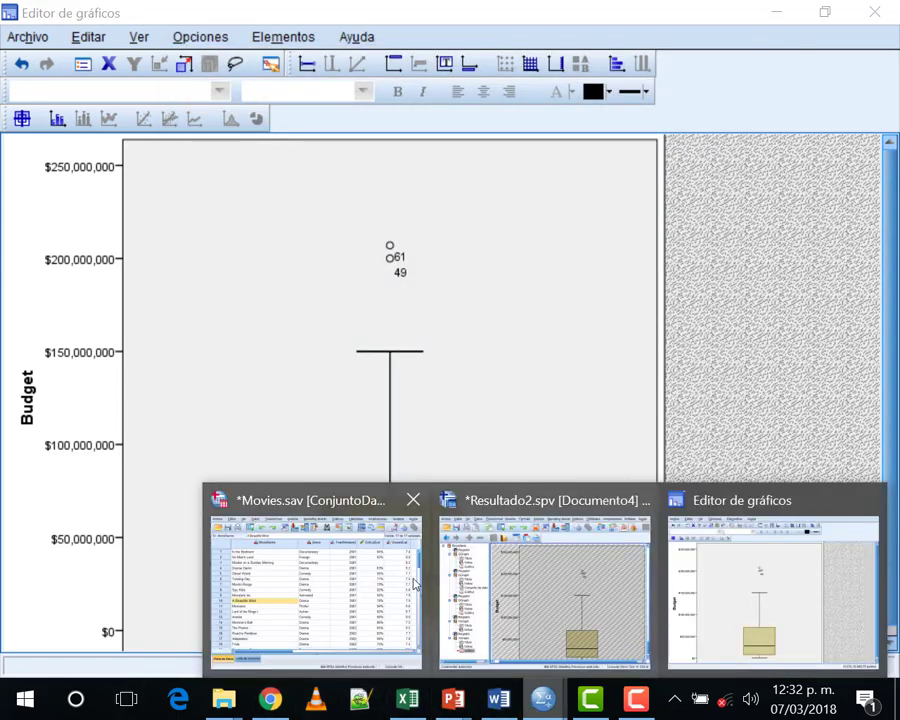
pyautogui.click(327, 576)
pyautogui.hotkey('alt', 'g')
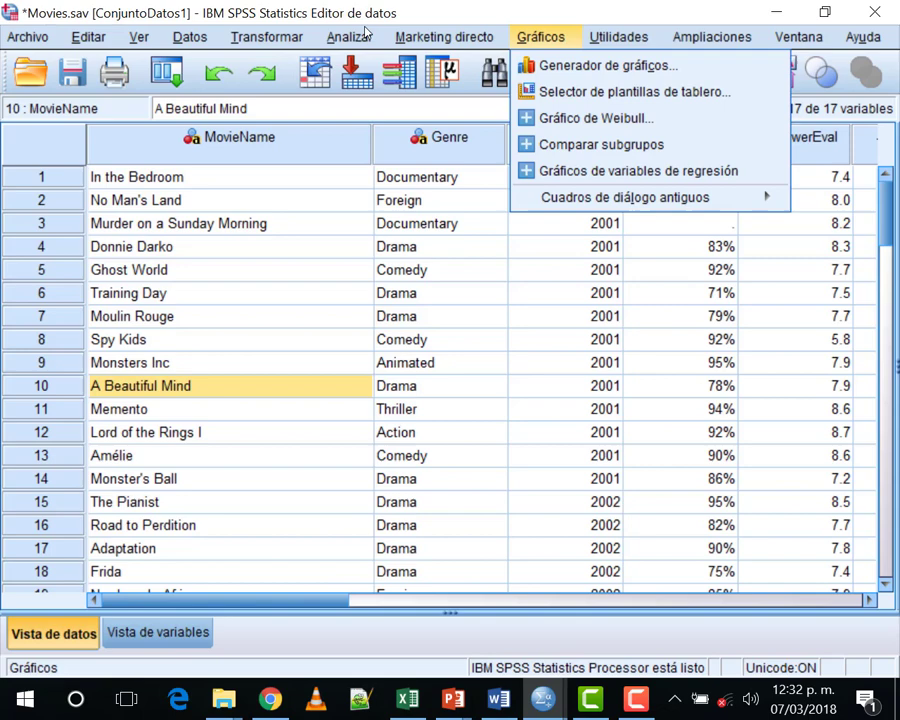
pyautogui.click(530, 65)
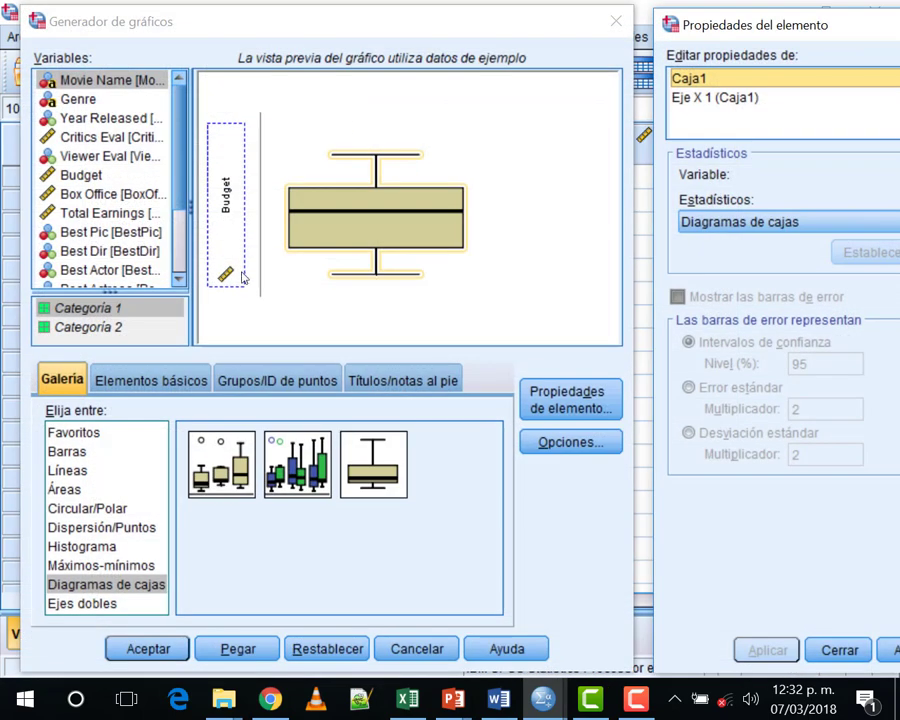
pyautogui.click(178, 255)
pyautogui.hotkey('ctrl', 'pagedown')
pyautogui.hotkey('ctrl', 'pagedown')
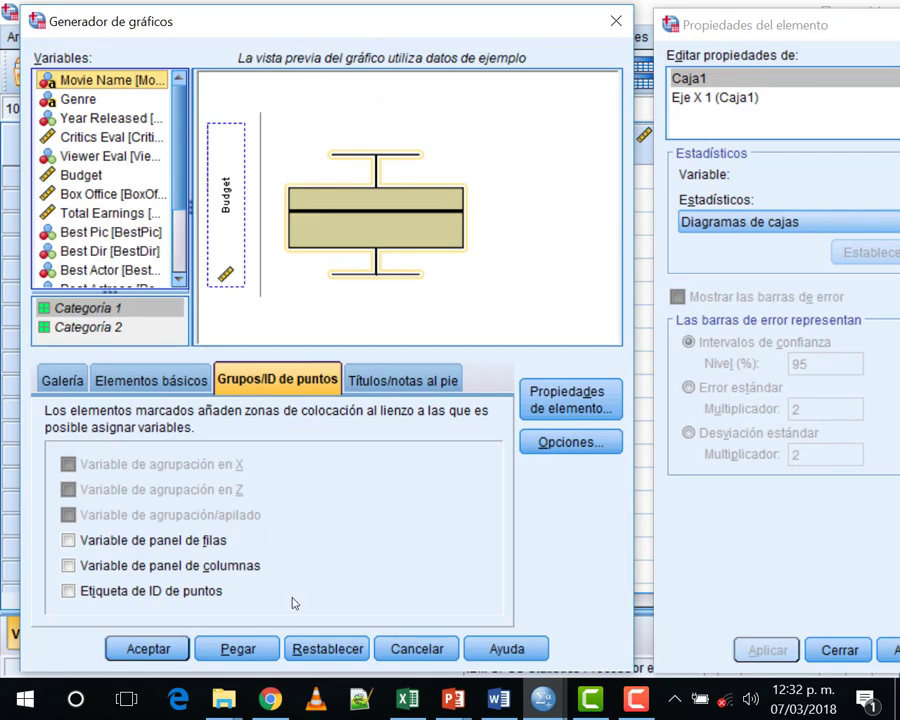
pyautogui.click(400, 649)
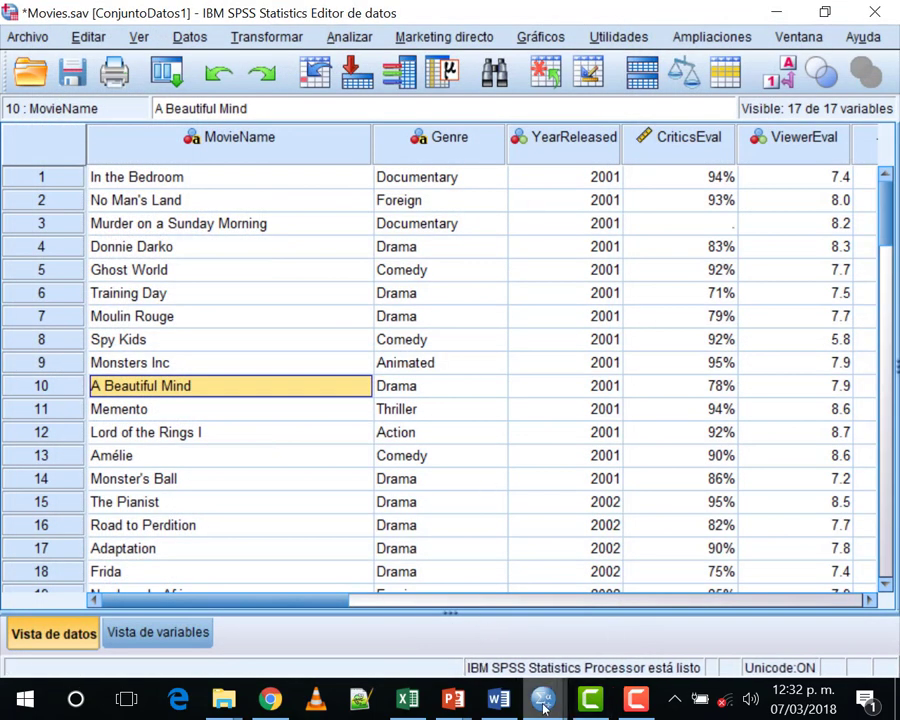
# Check the outlier labels of the Budget boxplot in the chart editor and return to the Movies.sav data
pyautogui.moveTo(540, 704)
pyautogui.click(727, 603)
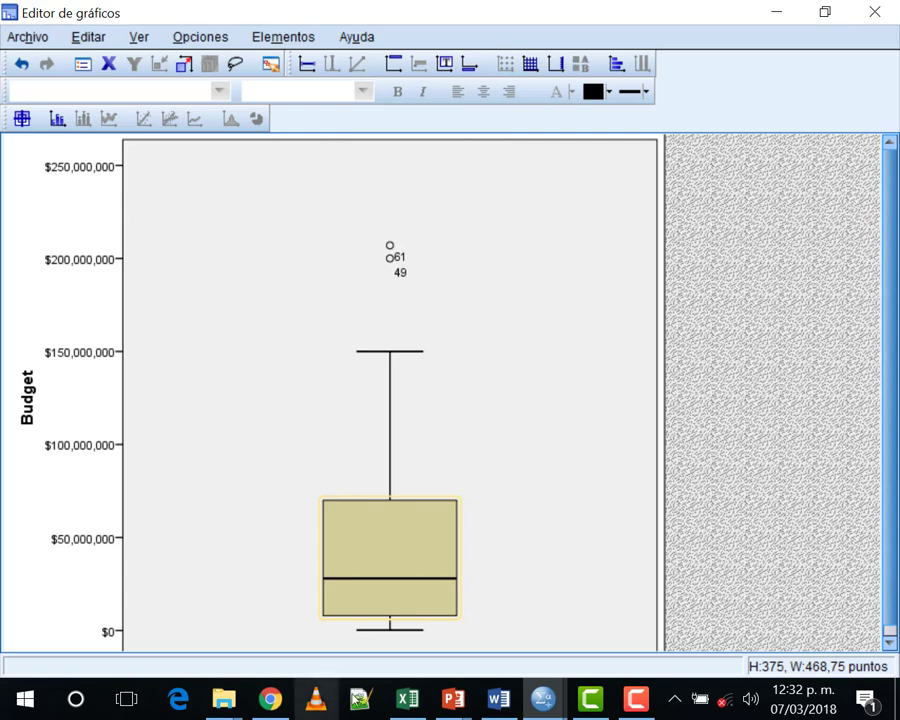
pyautogui.click(543, 698)
pyautogui.click(414, 610)
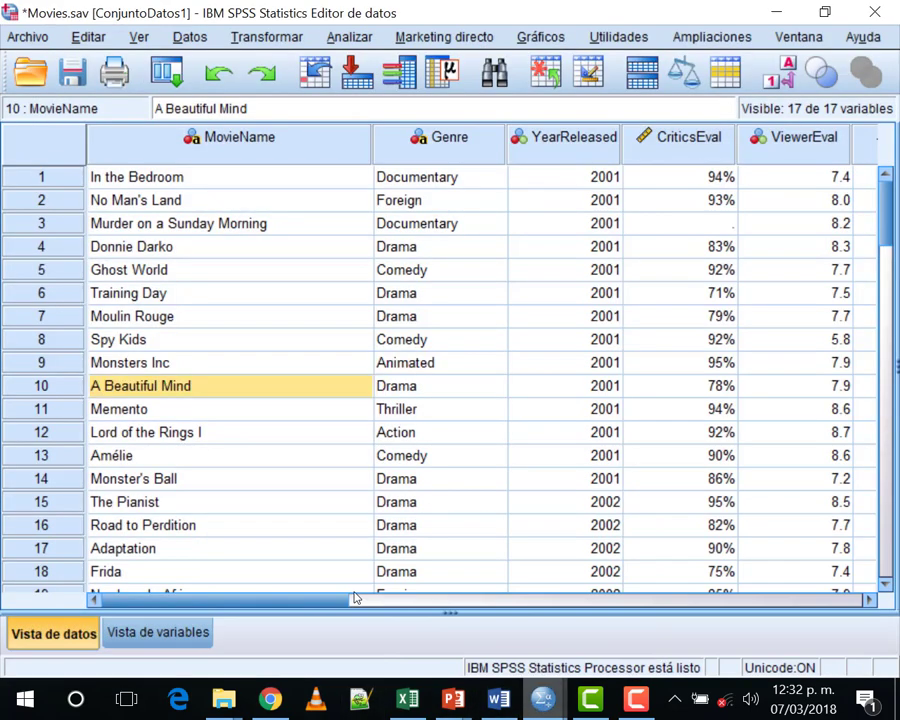
# Generate the Budget boxplot again with a point ID label assigned to Movie Name
pyautogui.click(538, 40)
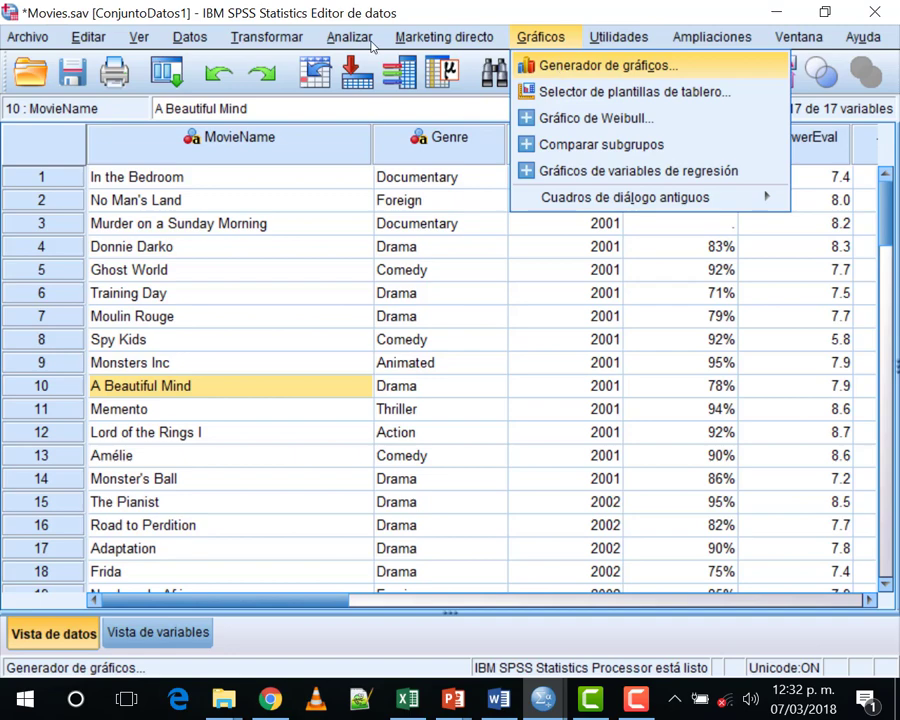
pyautogui.click(557, 65)
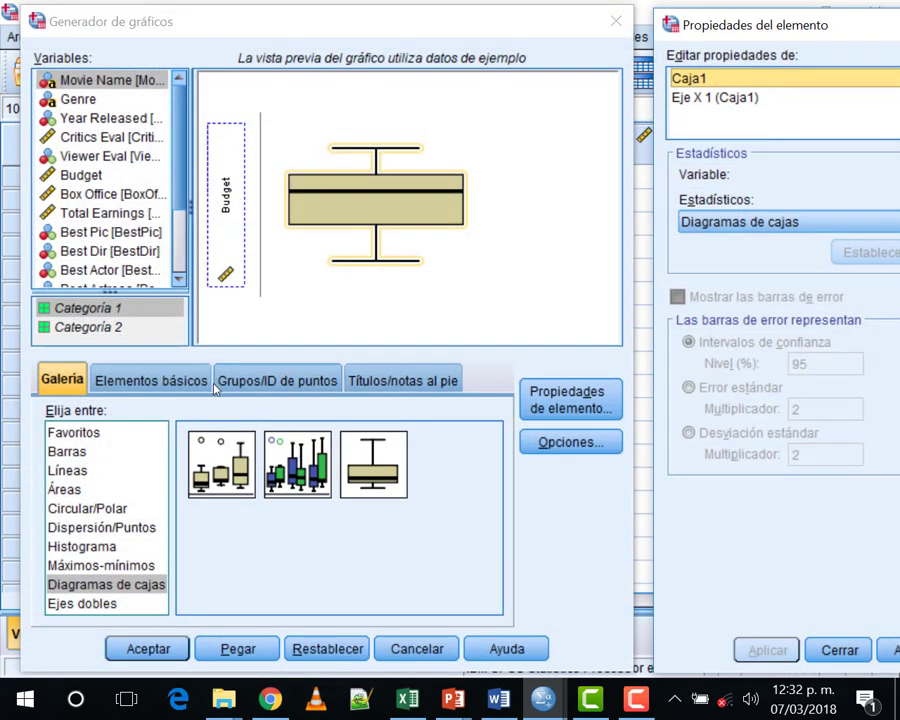
pyautogui.click(312, 381)
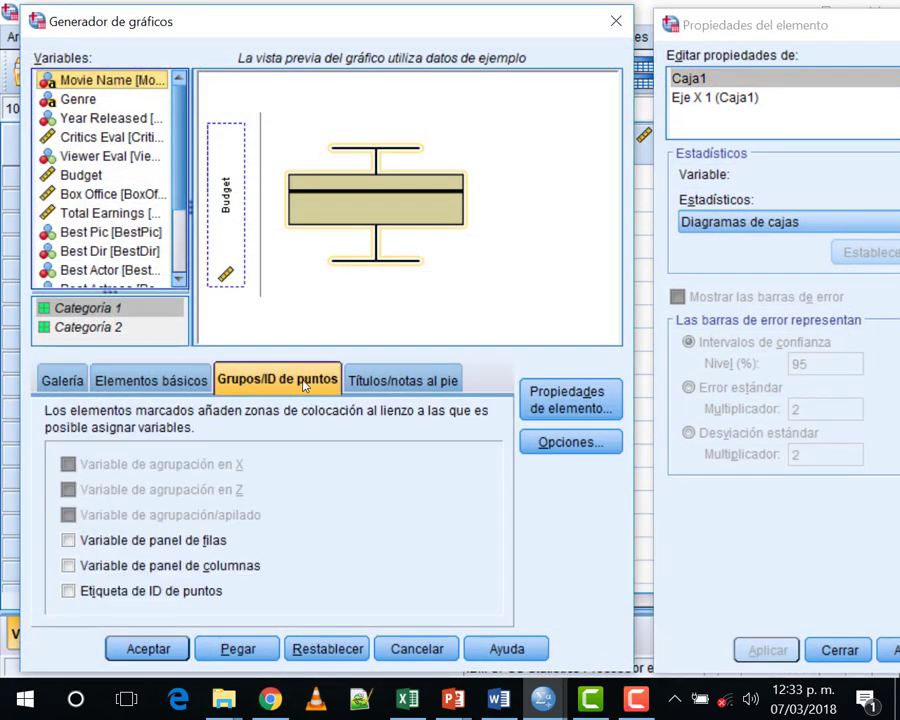
pyautogui.click(66, 592)
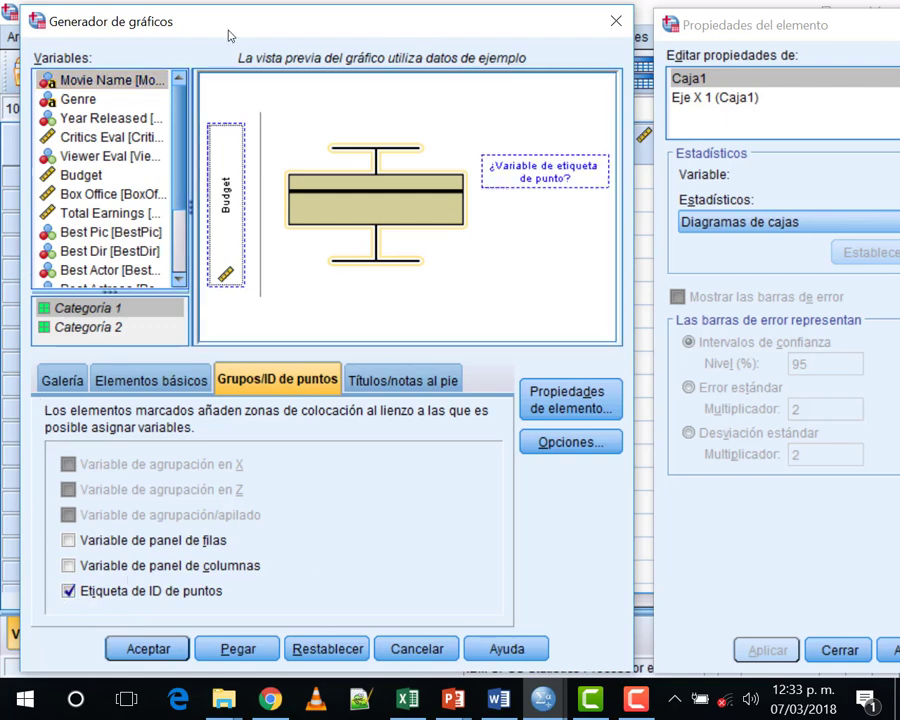
pyautogui.moveTo(88, 85); pyautogui.dragTo(520, 195)
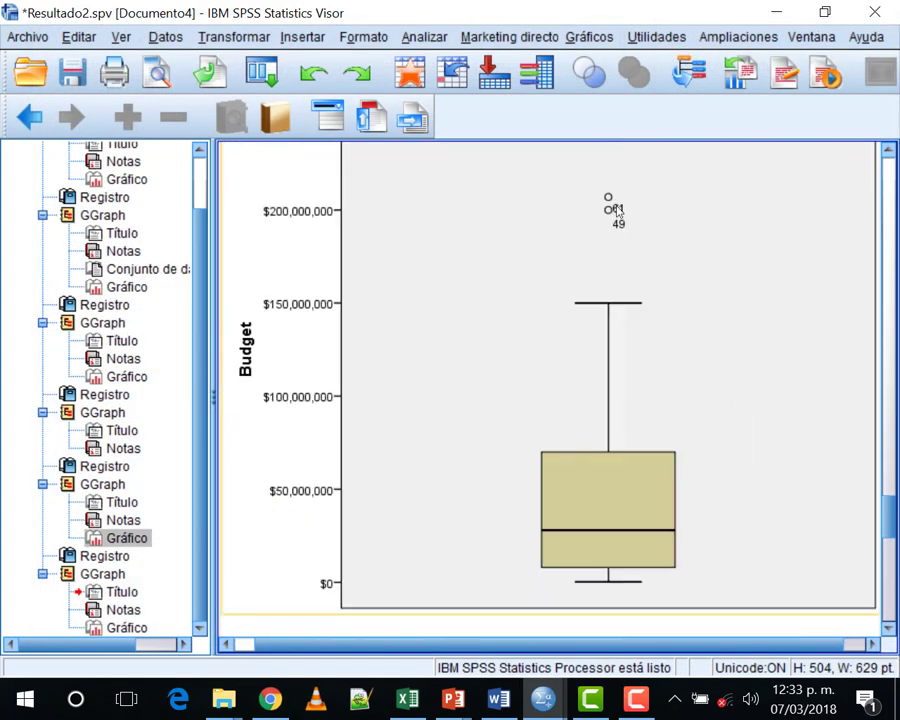
# Compare the outlier labels of the previous and new Budget boxplots, examine the new one in the chart editor and close it
pyautogui.scroll(1, 618, 314)
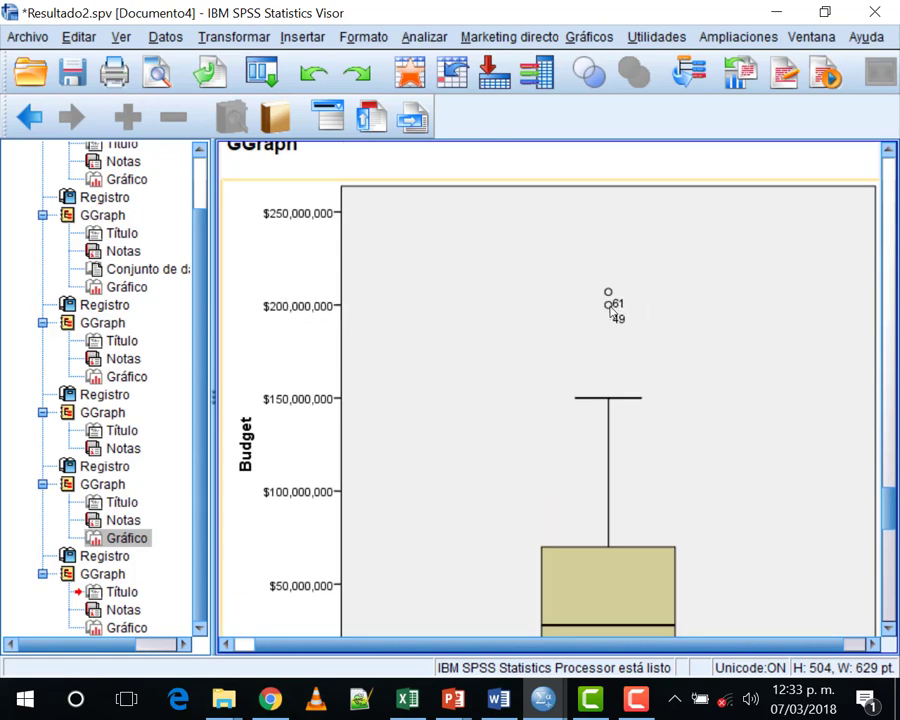
pyautogui.scroll(-8, 622, 332)
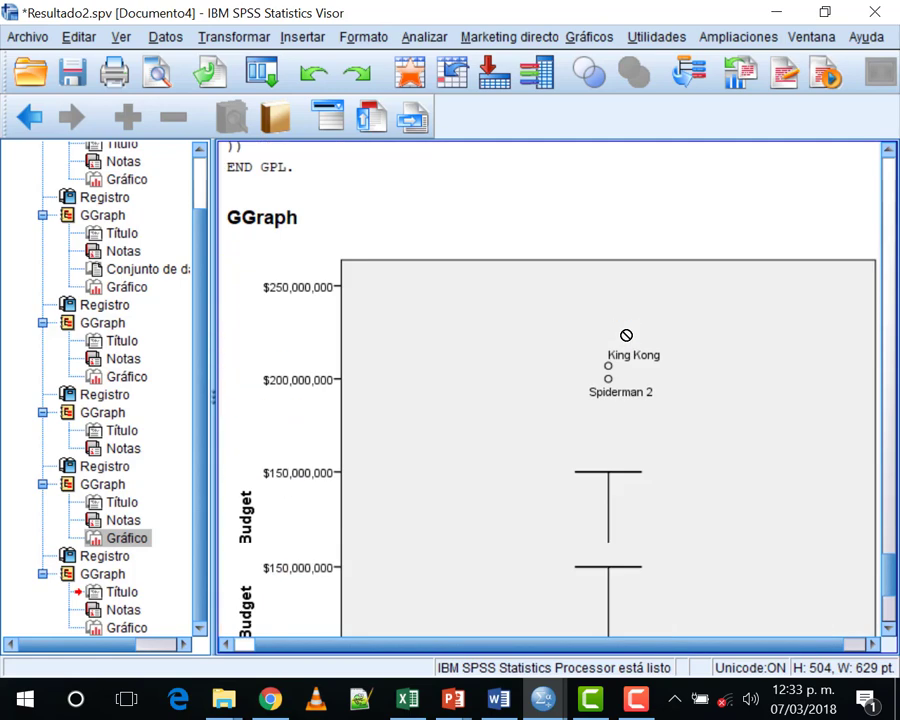
pyautogui.doubleClick(500, 205)
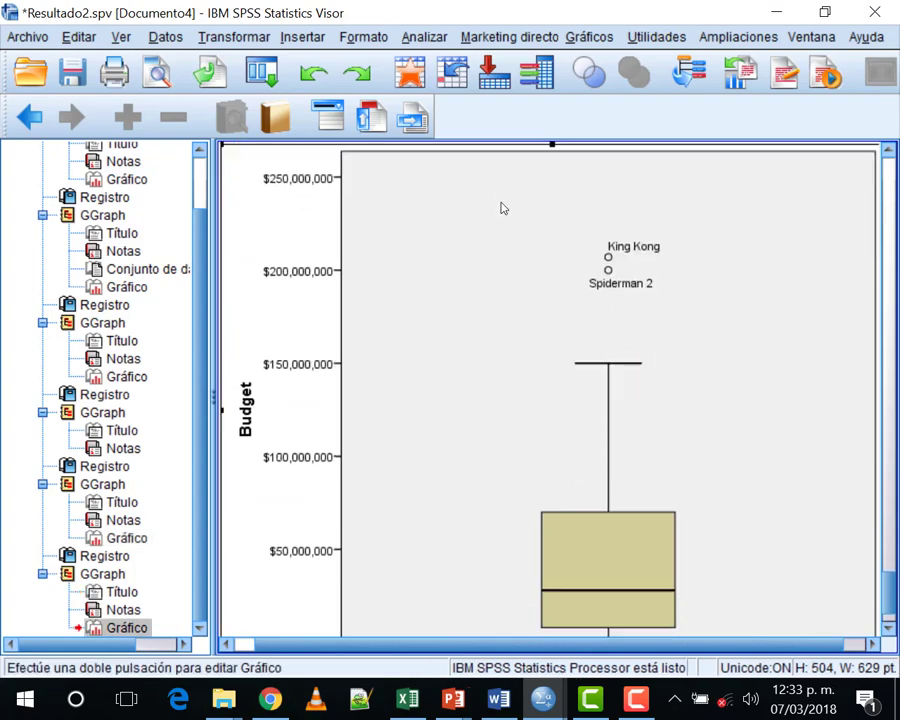
pyautogui.doubleClick(611, 76)
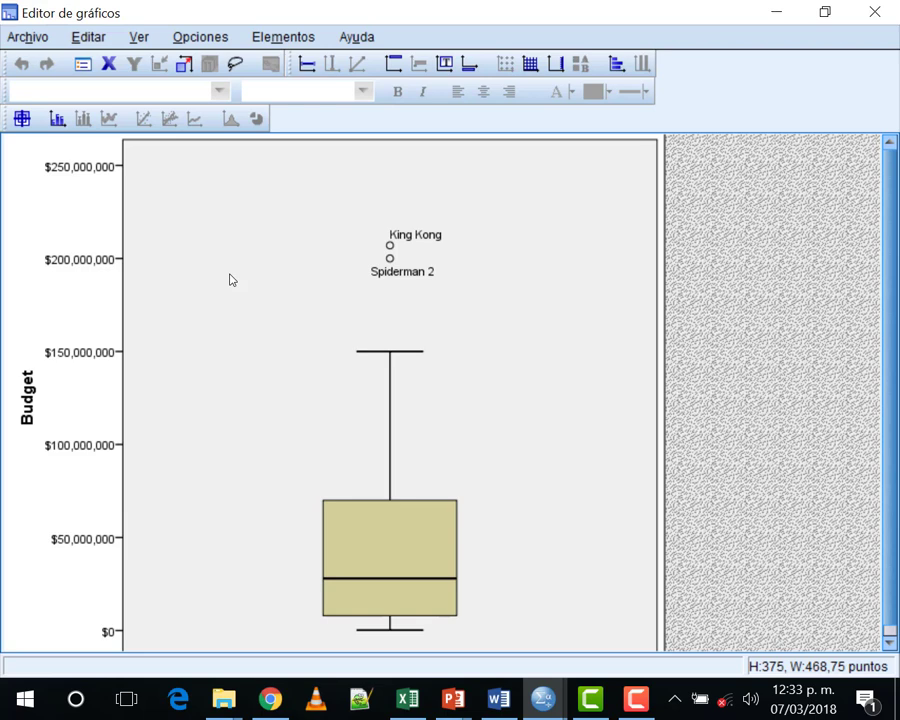
pyautogui.scroll(-1, 420, 508)
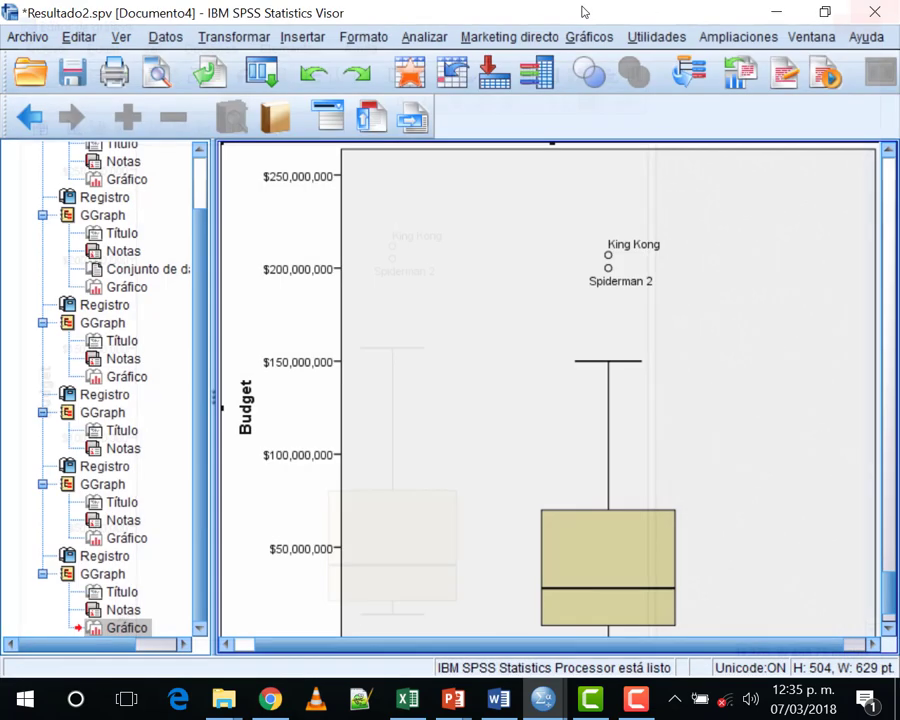
pyautogui.click(875, 12)
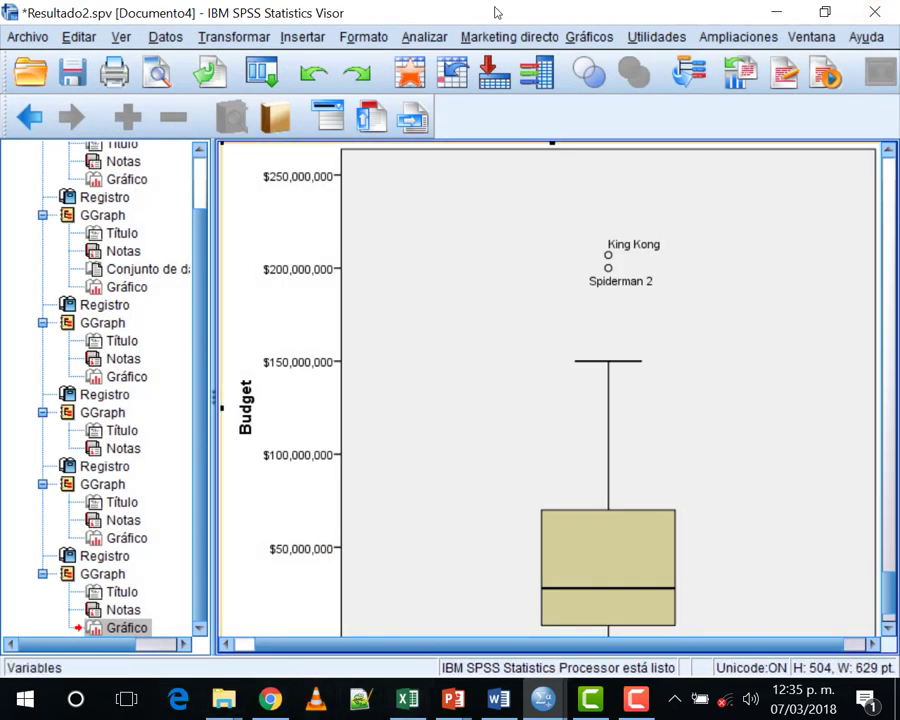
# Reopen the chart builder and remove the point ID label from the Budget boxplot
pyautogui.click(587, 37)
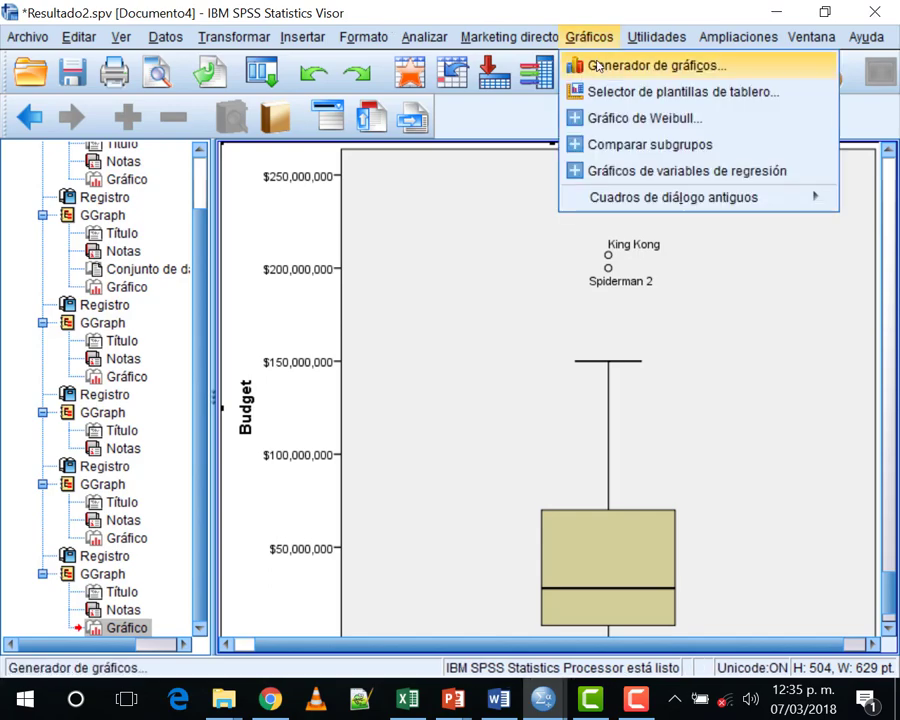
pyautogui.click(597, 66)
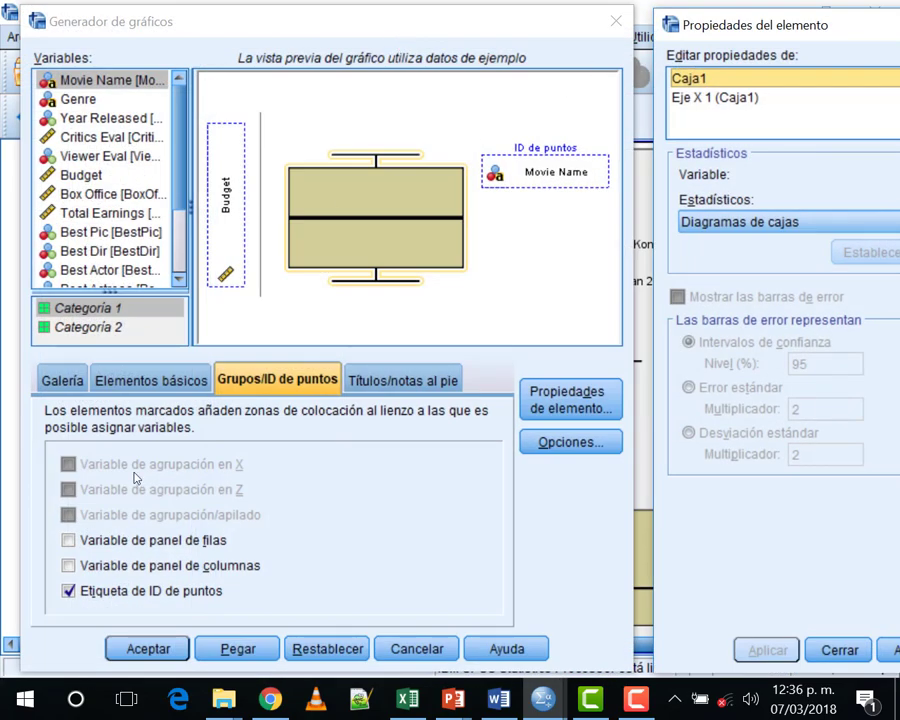
pyautogui.click(68, 591)
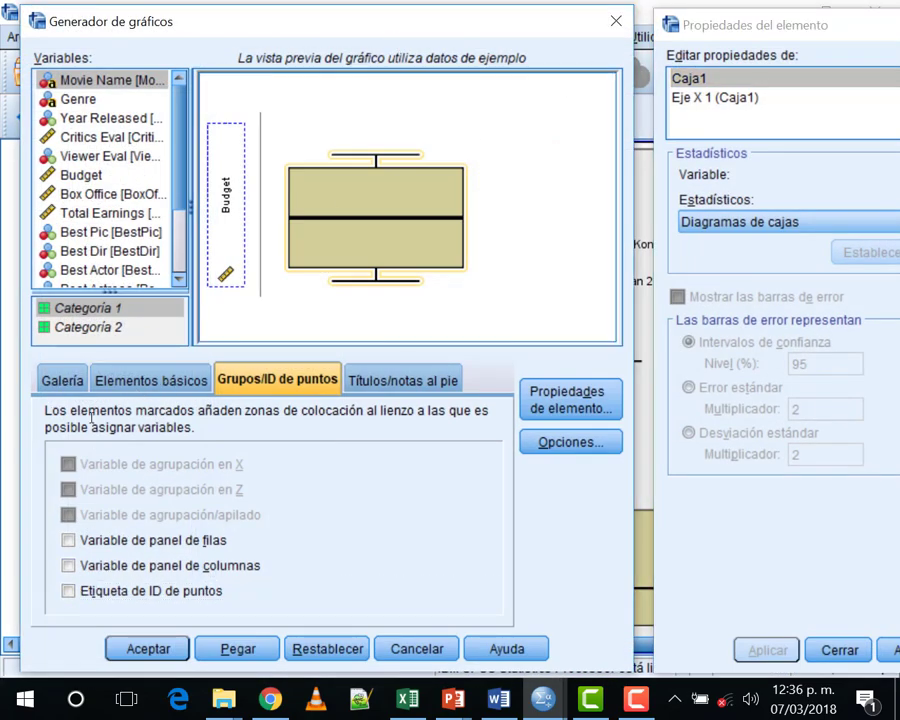
# Switch the chart preview to simple bars, and set it back to the one-dimensional boxplot
pyautogui.click(62, 380)
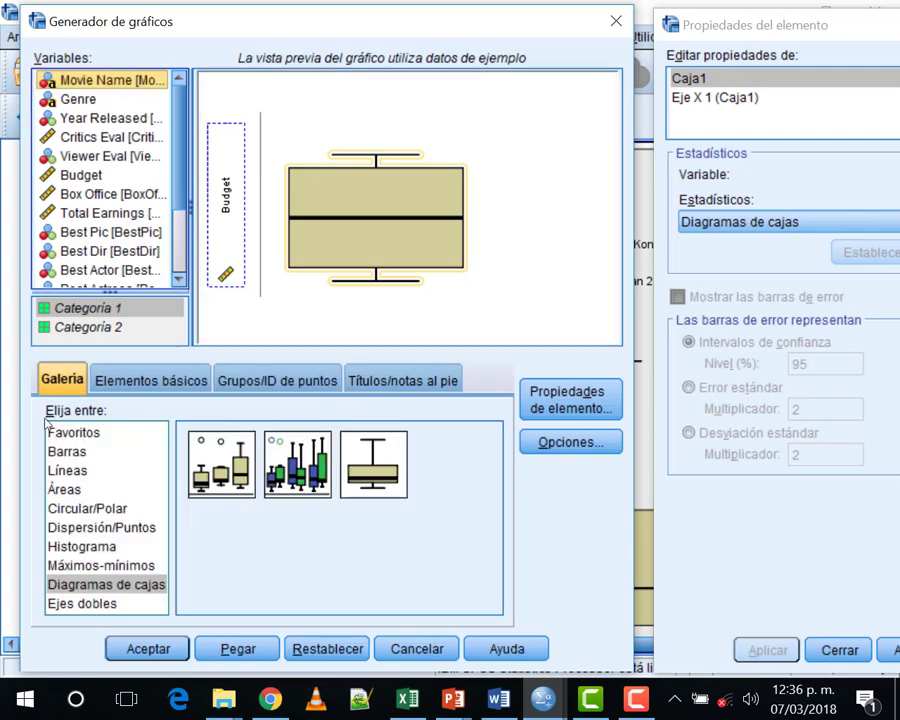
pyautogui.click(68, 452)
pyautogui.moveTo(221, 465); pyautogui.dragTo(260, 180)
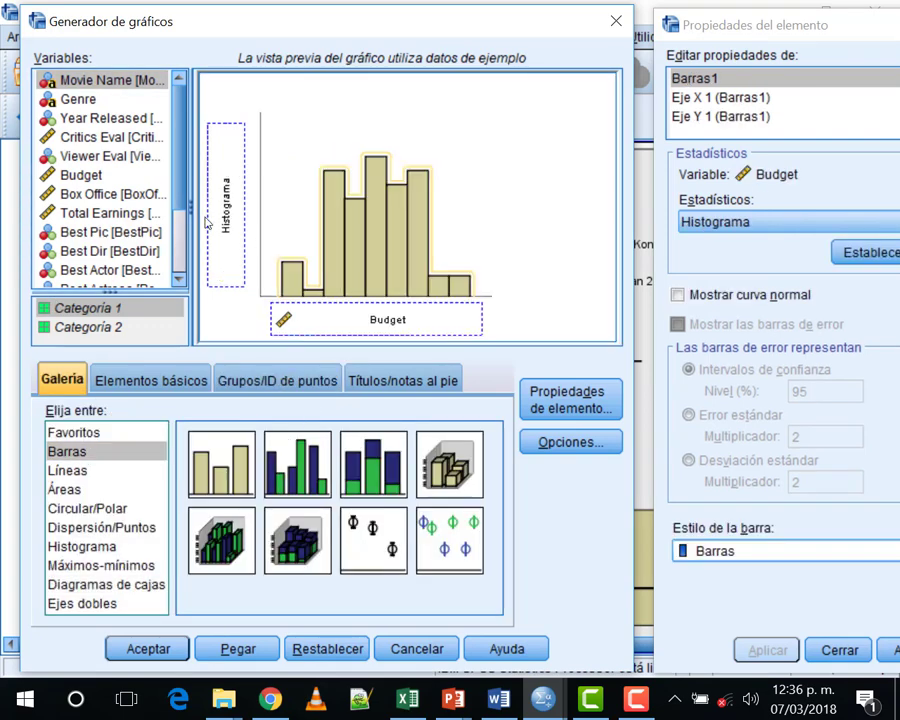
pyautogui.click(110, 588)
pyautogui.moveTo(373, 464); pyautogui.dragTo(263, 153)
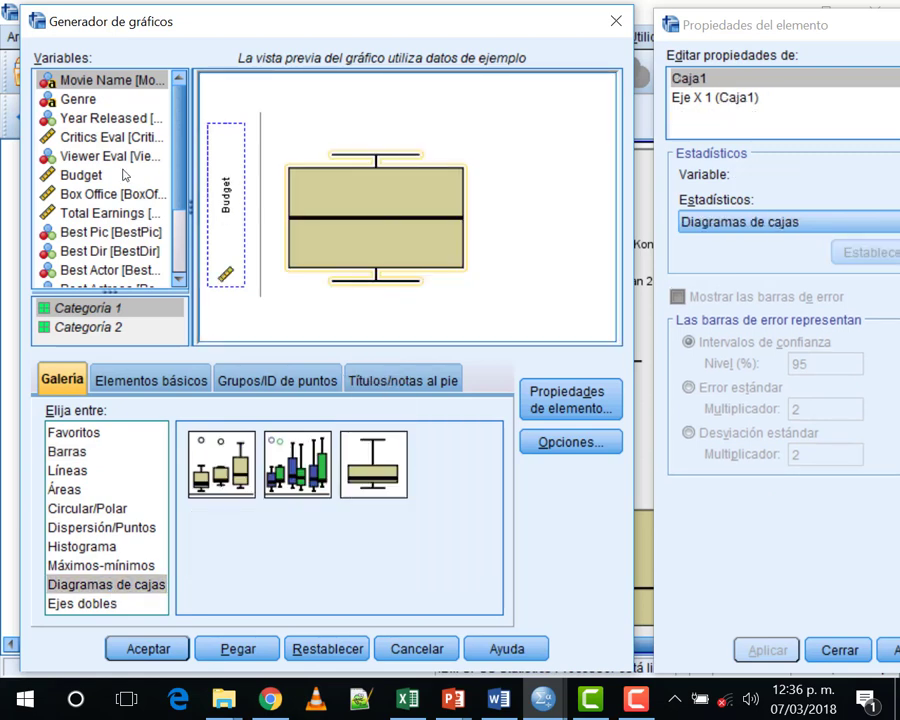
# Replace Budget with Total Earnings as the boxplot's plotted variable
pyautogui.scroll(-2, 119, 163)
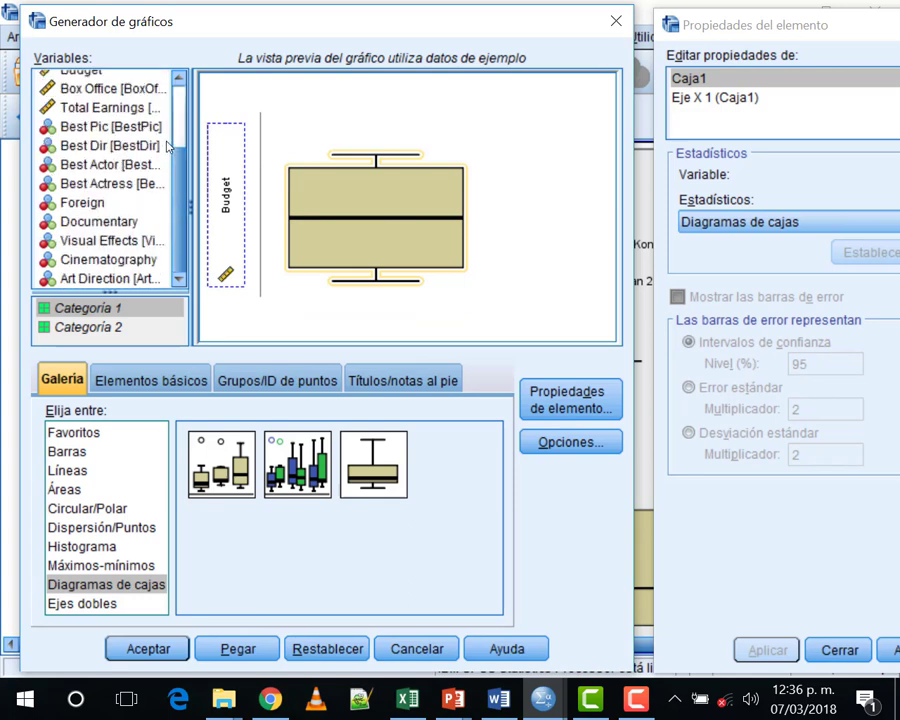
pyautogui.scroll(2, 119, 200)
pyautogui.moveTo(118, 224); pyautogui.dragTo(226, 205)
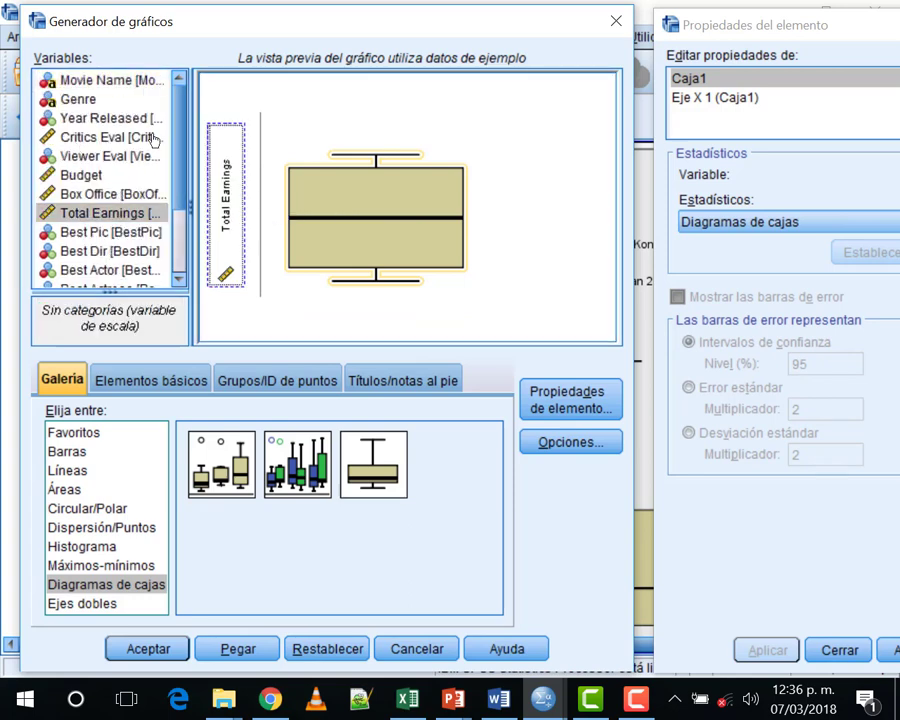
# Add a point ID label using Movie Name and generate the Total Earnings boxplot
pyautogui.click(320, 378)
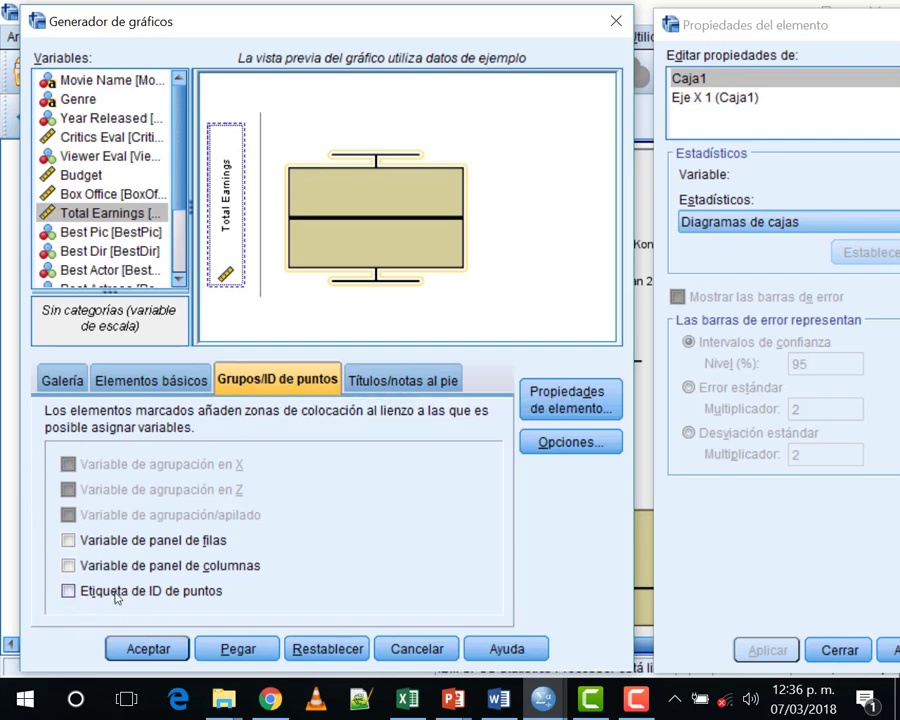
pyautogui.click(78, 592)
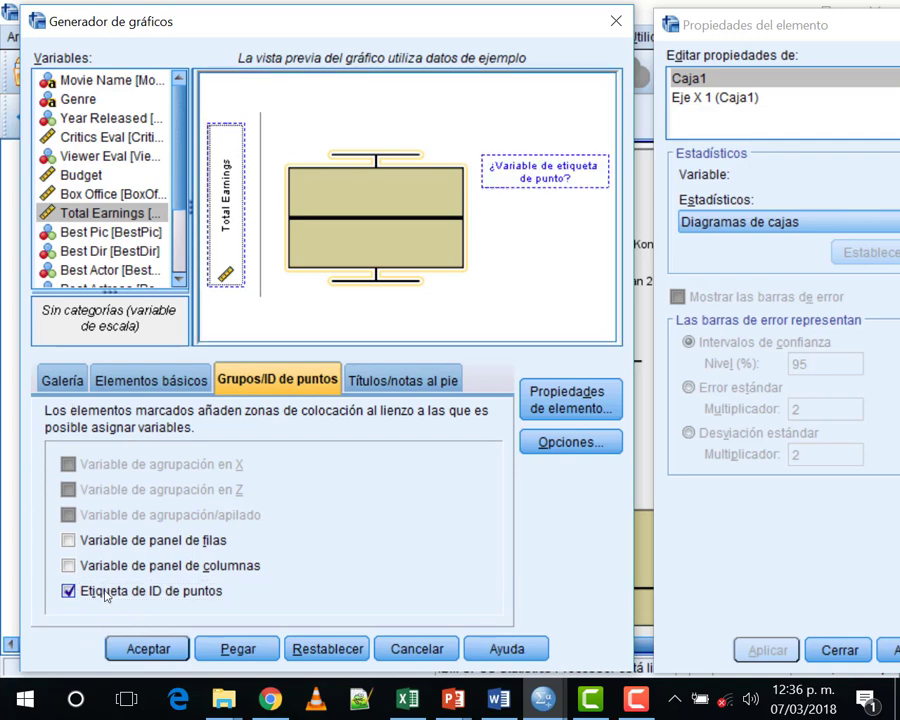
pyautogui.click(165, 597)
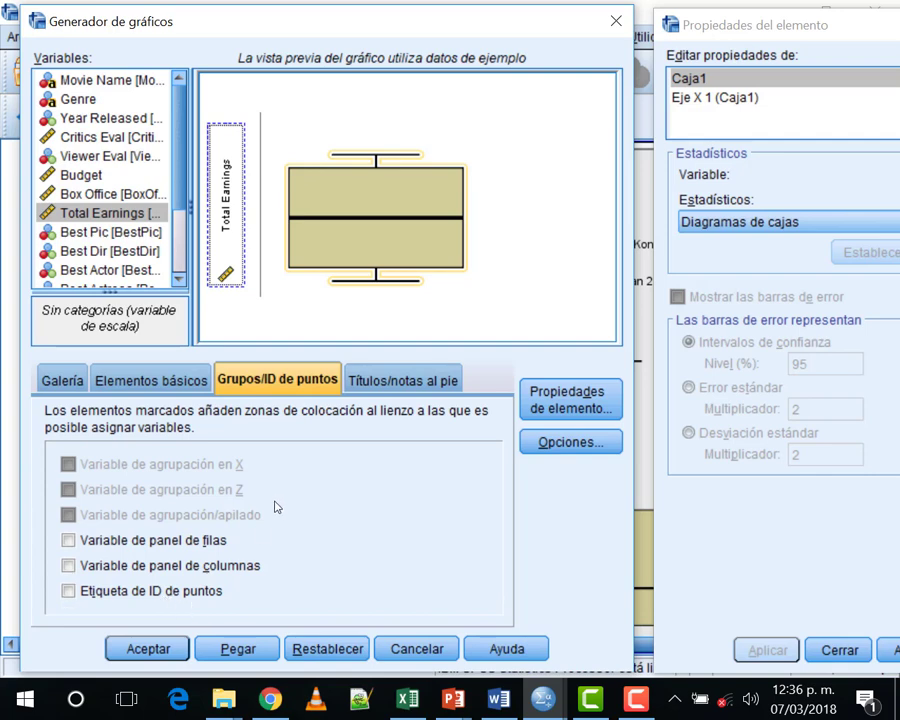
pyautogui.click(100, 591)
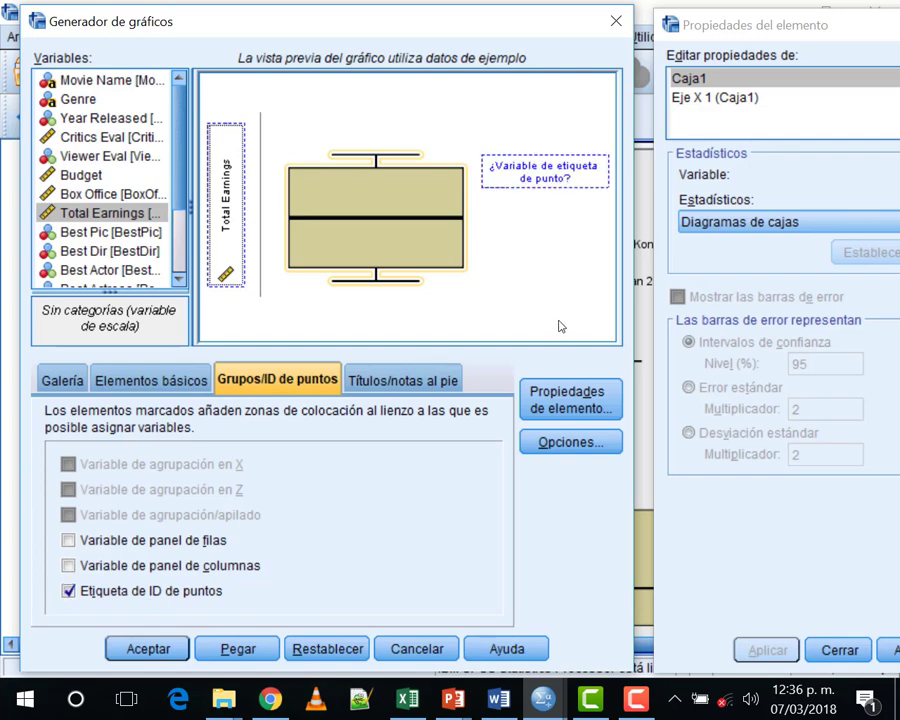
pyautogui.click(66, 97)
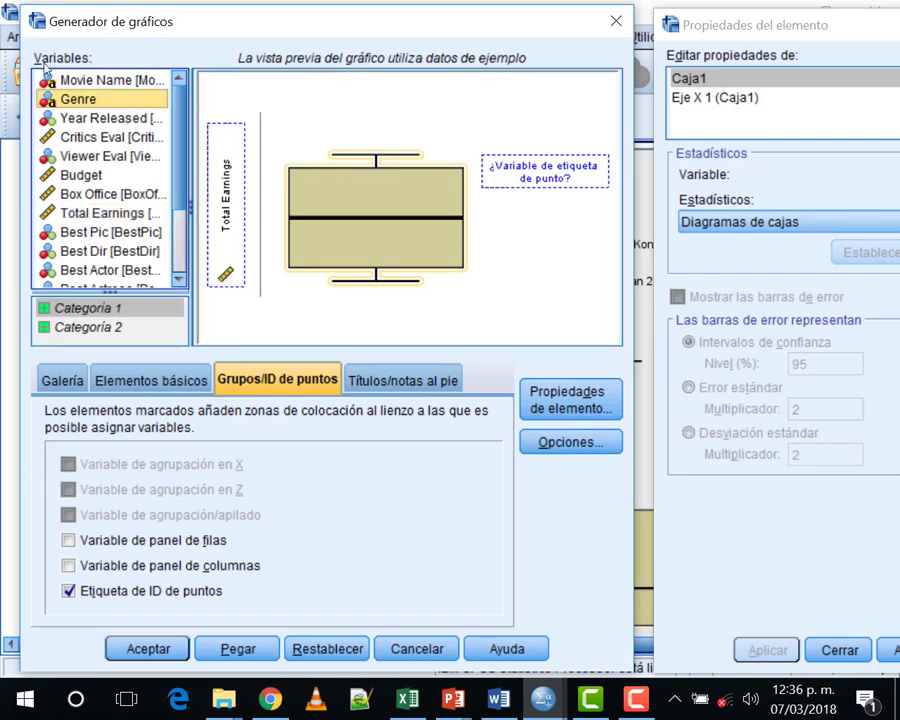
pyautogui.click(95, 82)
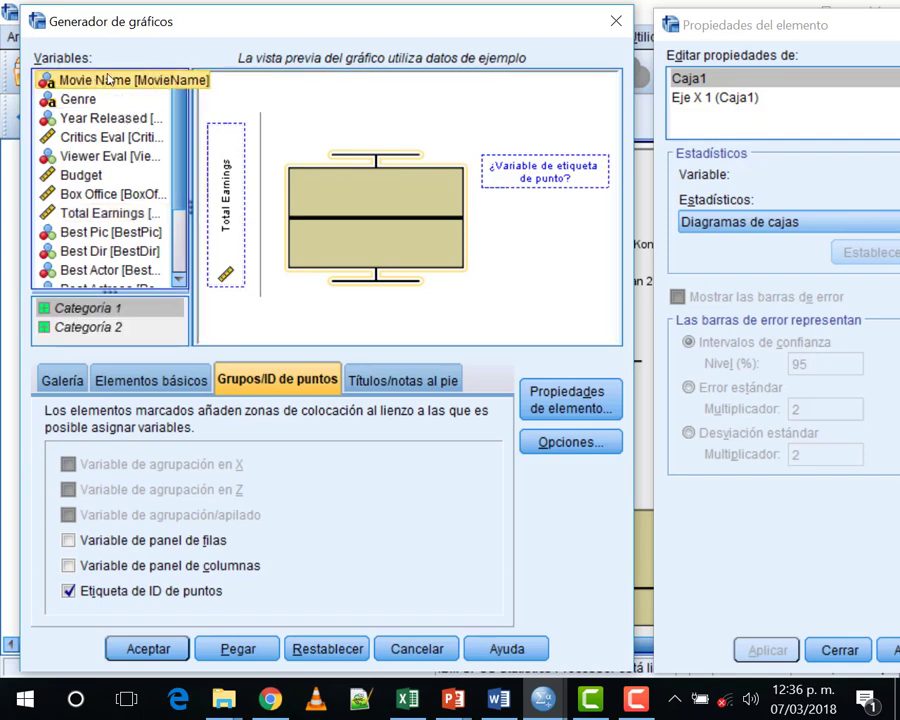
pyautogui.moveTo(95, 84); pyautogui.dragTo(530, 168)
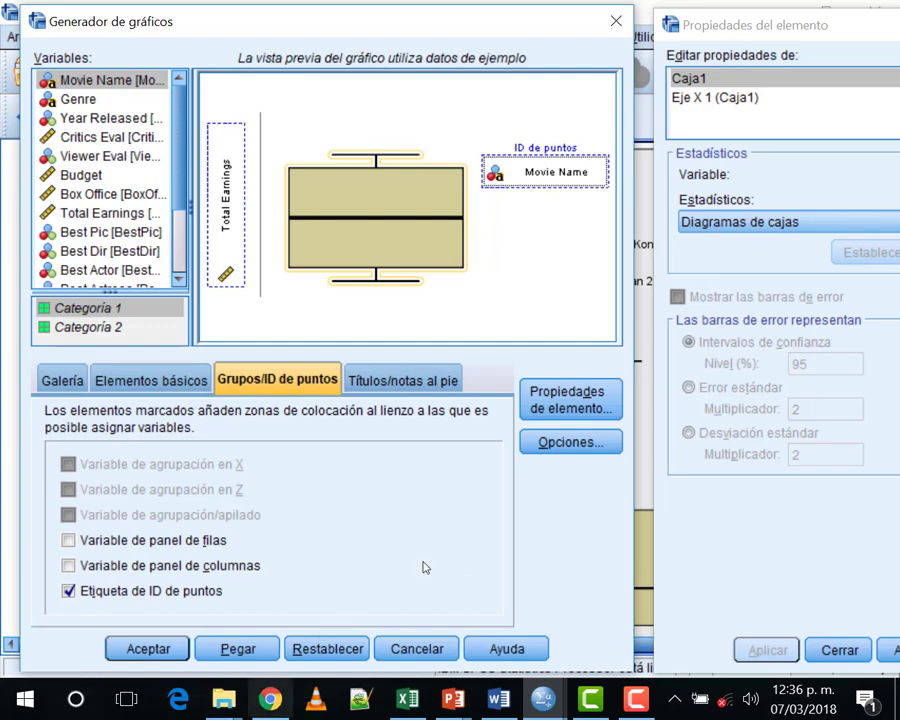
pyautogui.click(145, 648)
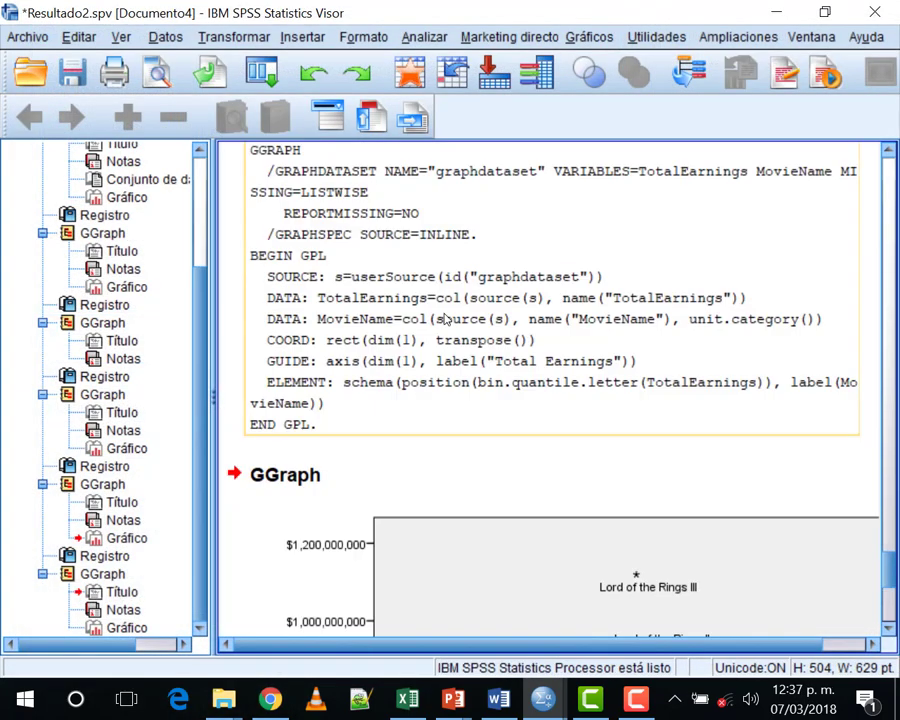
# Examine the Total Earnings boxplot's labelled outliers in the output and the maximized chart editor, and select the first TotalEarnings value in the data
pyautogui.scroll(-5, 484, 387)
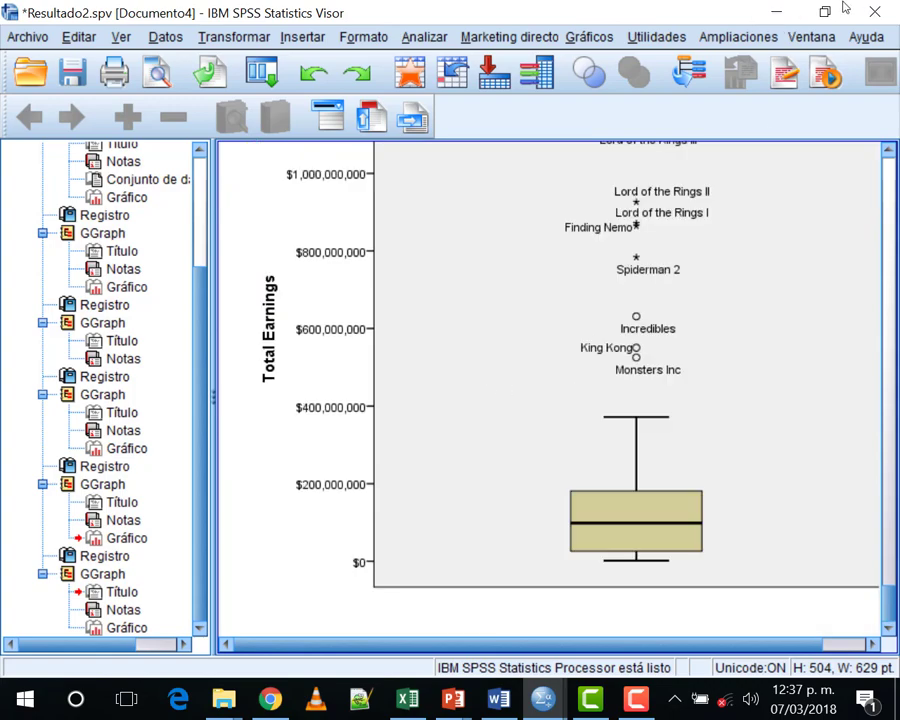
pyautogui.scroll(2, 490, 420)
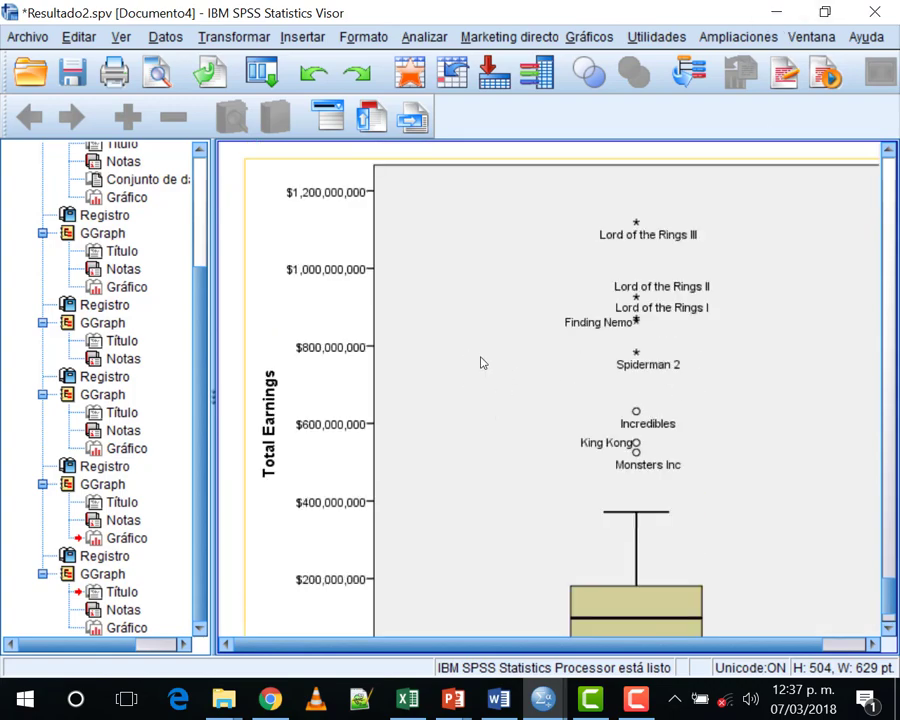
pyautogui.doubleClick(321, 243)
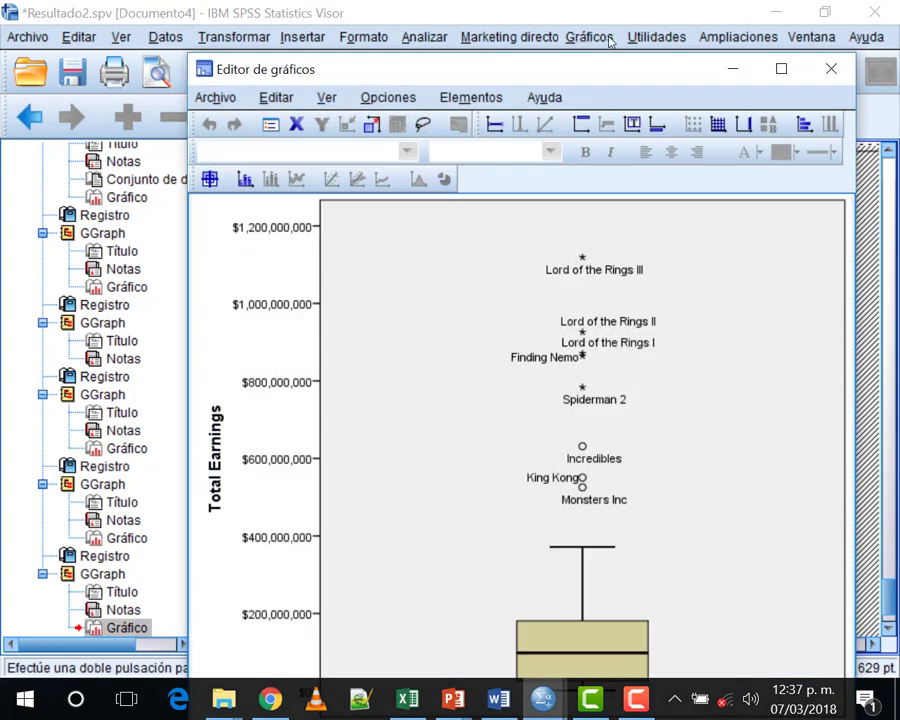
pyautogui.click(785, 69)
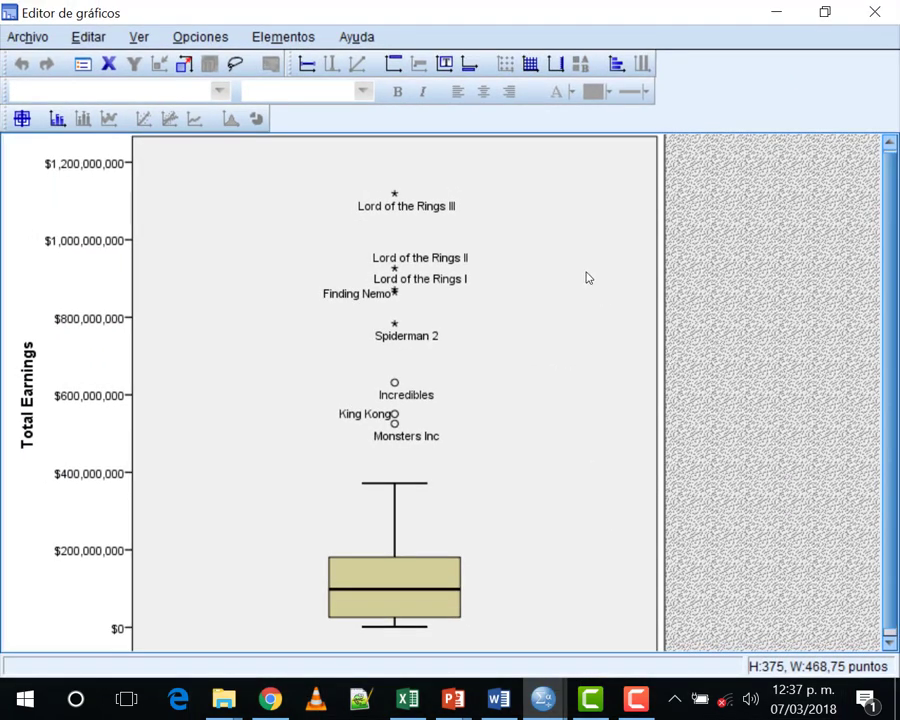
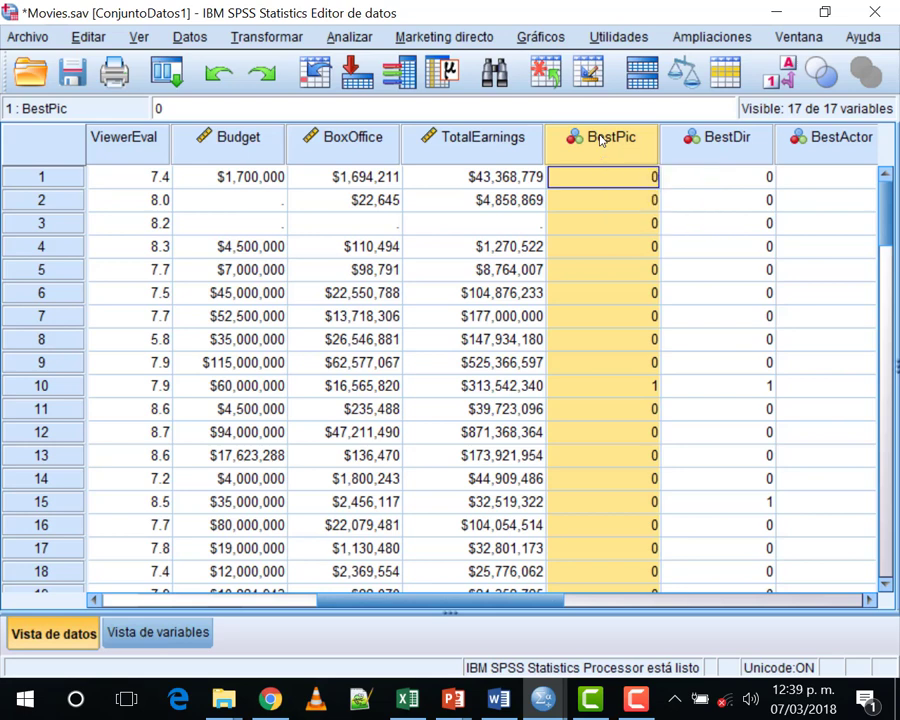
pyautogui.click(518, 180)
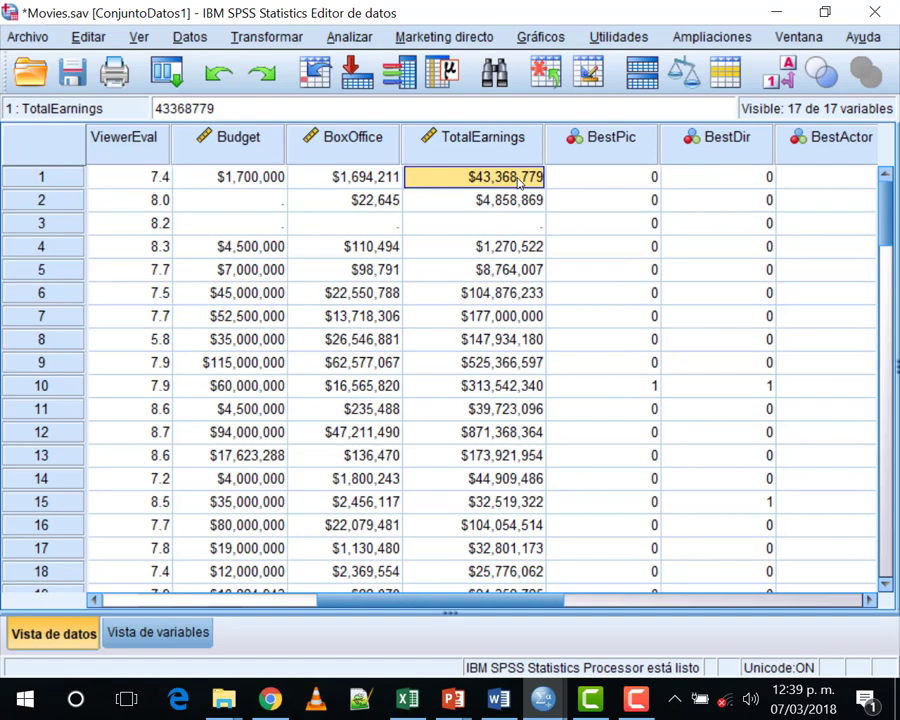
pyautogui.click(580, 137)
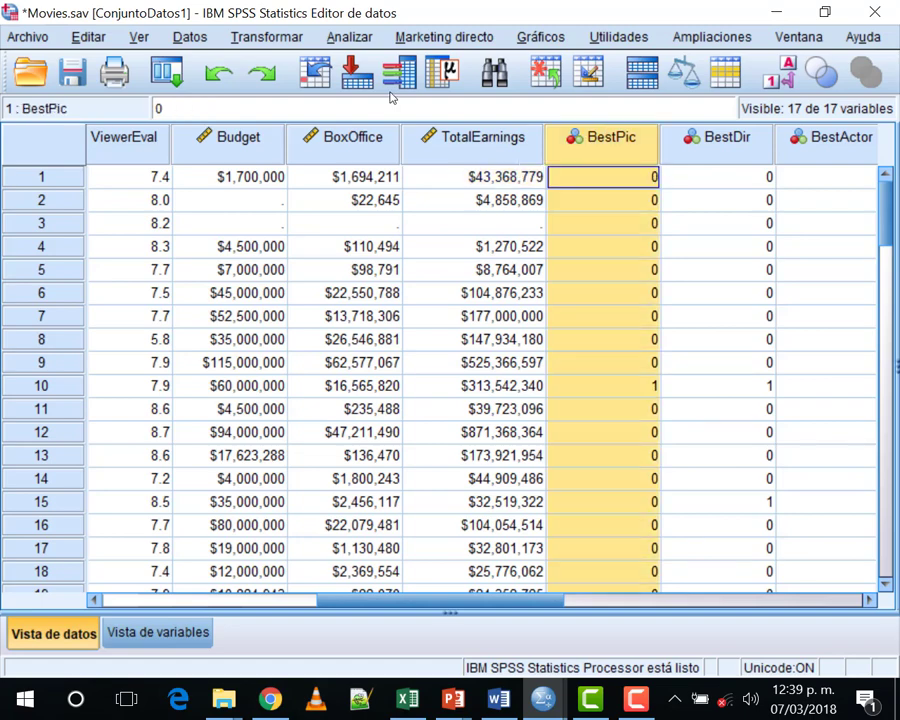
pyautogui.rightClick(586, 141)
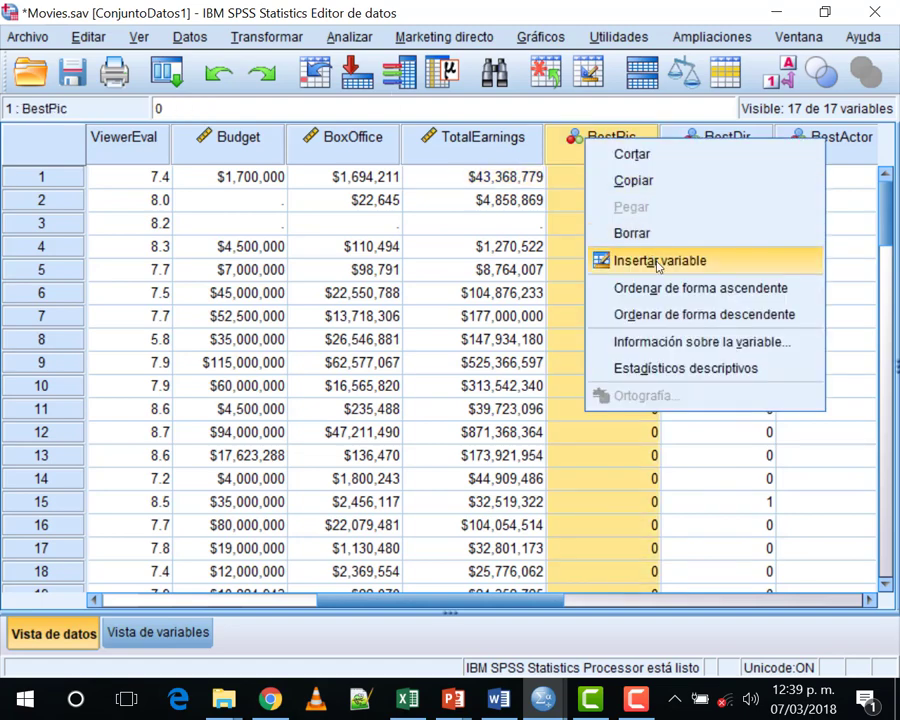
pyautogui.click(330, 100)
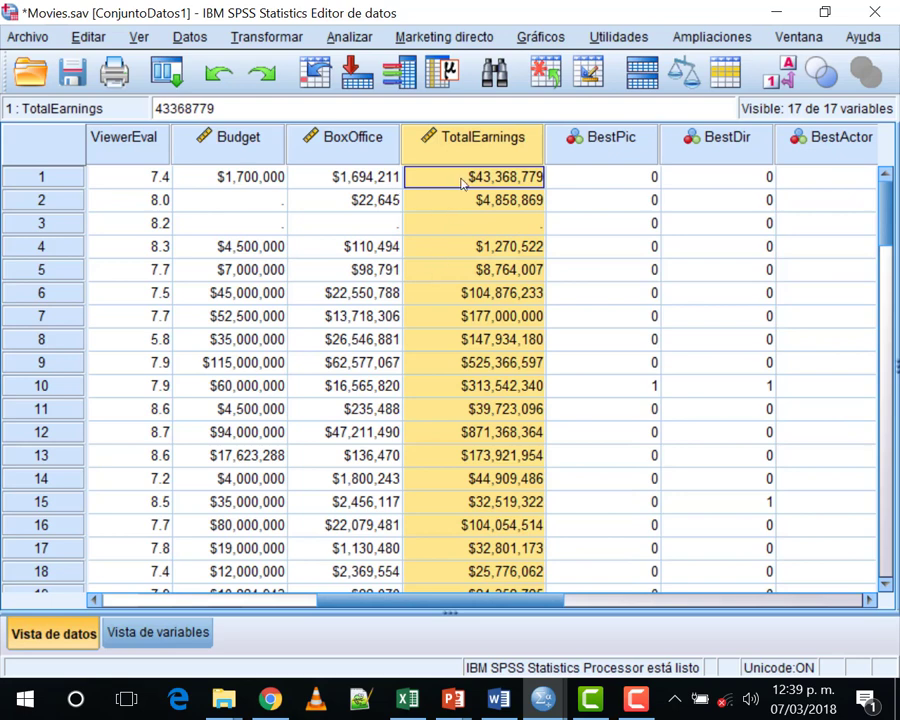
pyautogui.click(414, 178)
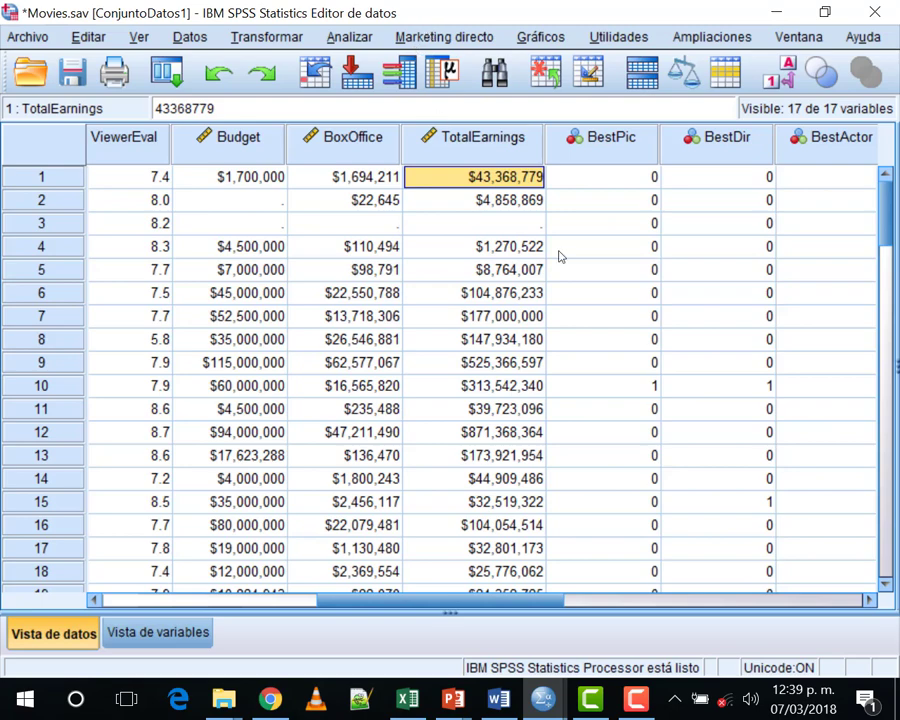
# Insert a new variable between TotalEarnings and BestPic in the data
pyautogui.click(598, 180)
pyautogui.rightClick(588, 141)
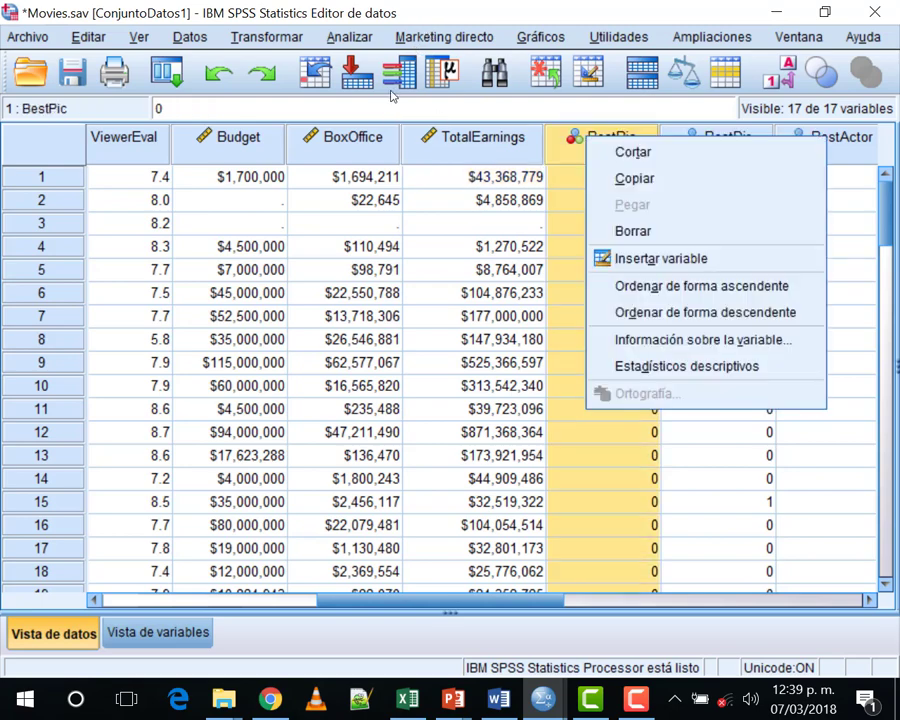
pyautogui.click(644, 256)
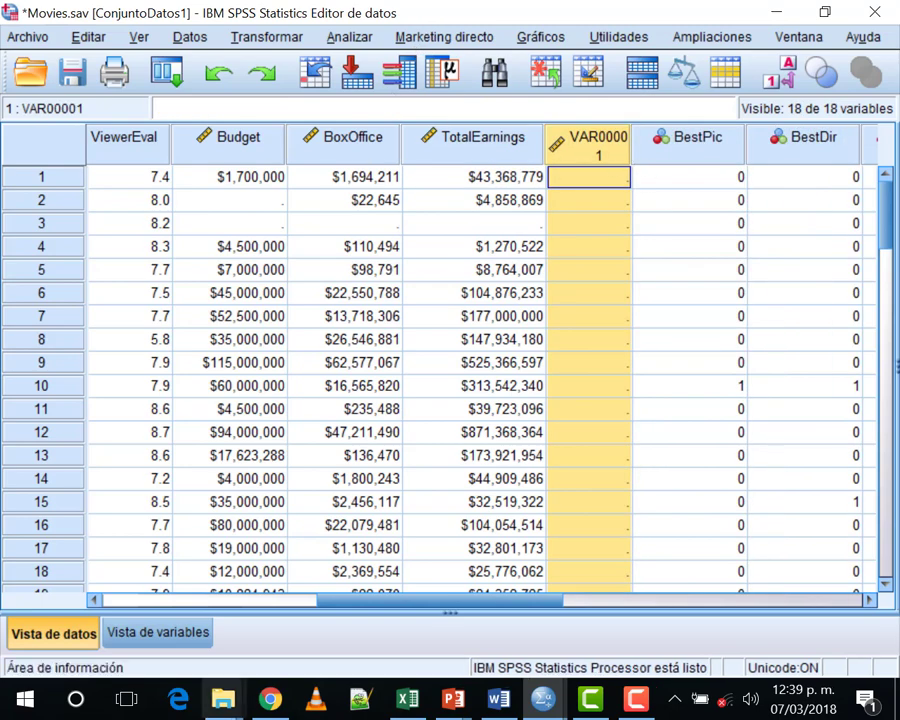
# Rename the newly inserted variable as ingLog and return to the data view
pyautogui.doubleClick(588, 145)
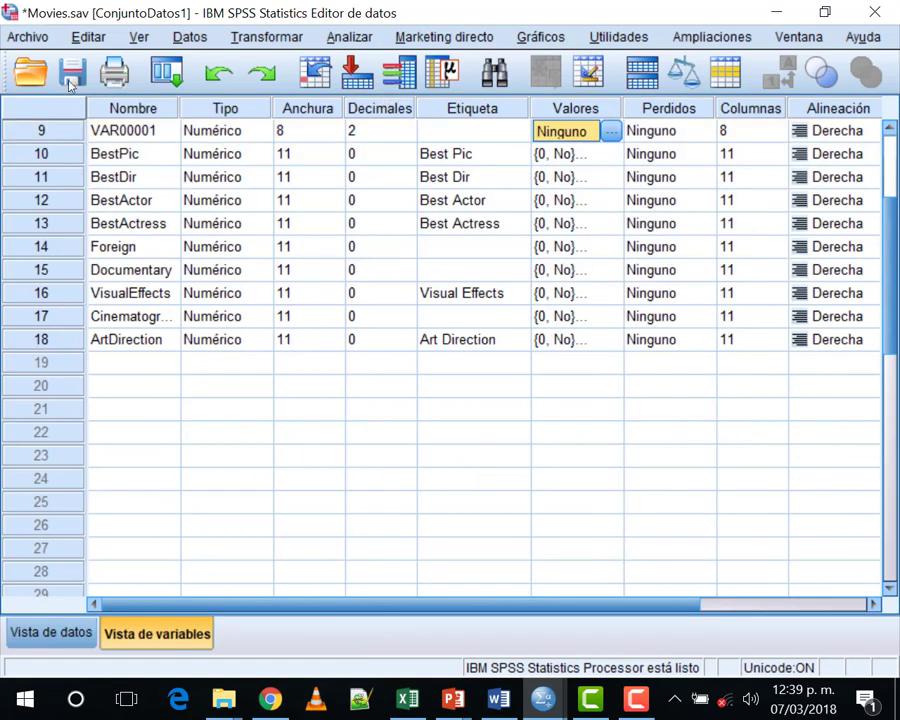
pyautogui.click(110, 131)
pyautogui.click(118, 130)
pyautogui.moveTo(156, 130); pyautogui.dragTo(68, 136)
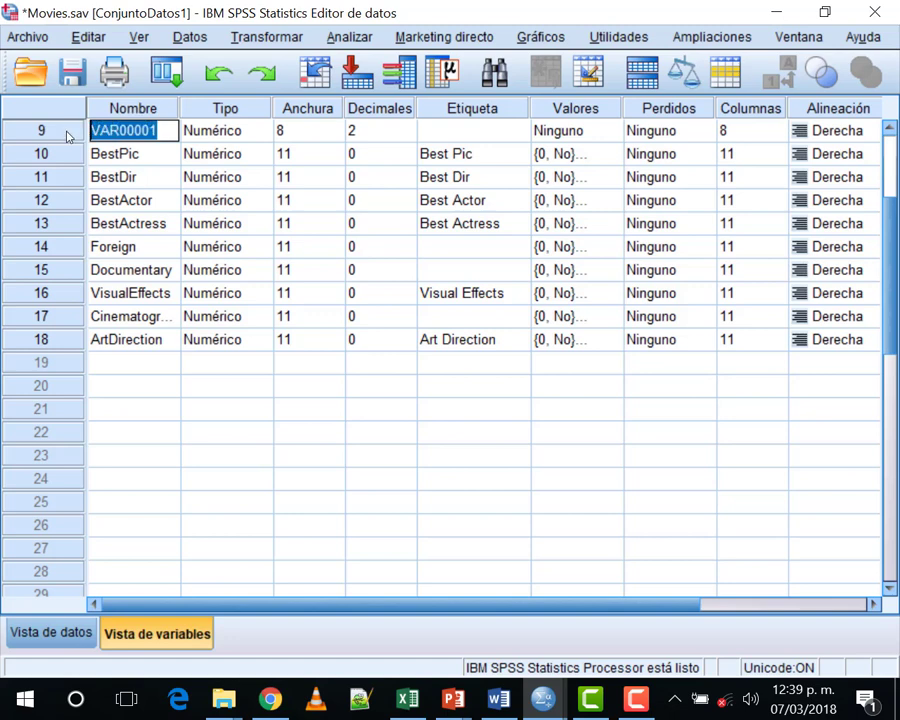
pyautogui.write('ingÑp')
pyautogui.press('BackSpace')
pyautogui.press('BackSpace')
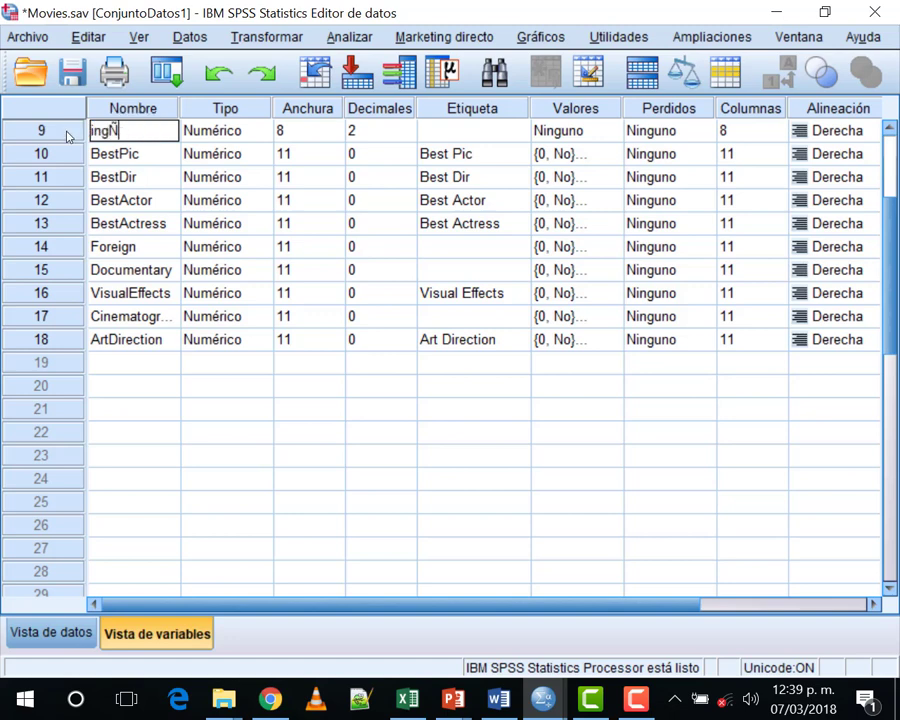
pyautogui.write('Log')
pyautogui.click(225, 500)
pyautogui.click(63, 632)
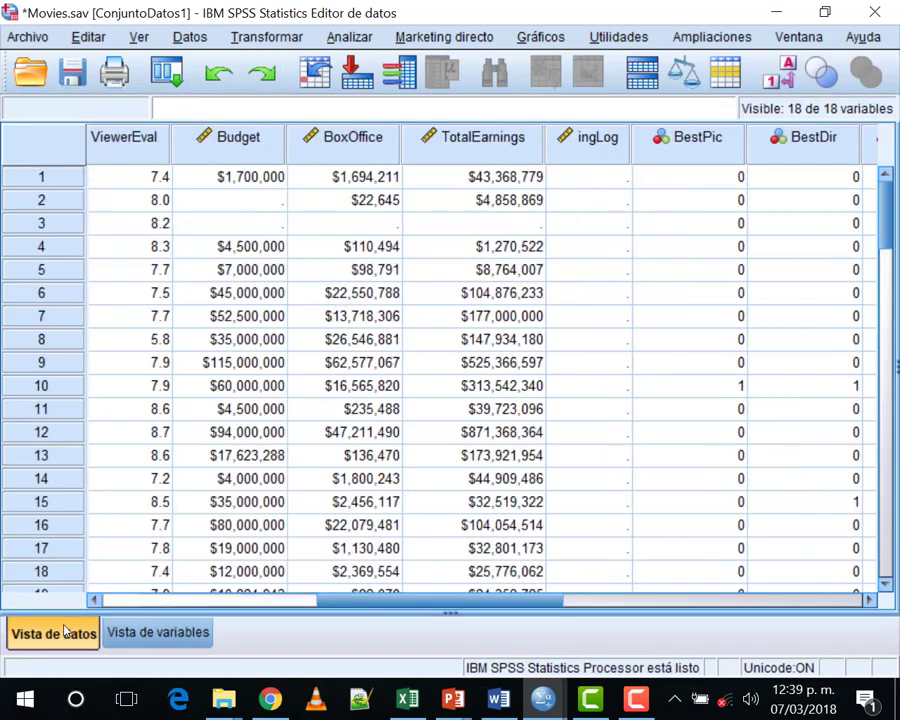
# Start a Compute Variable calculation with ingLog as the target variable
pyautogui.click(588, 178)
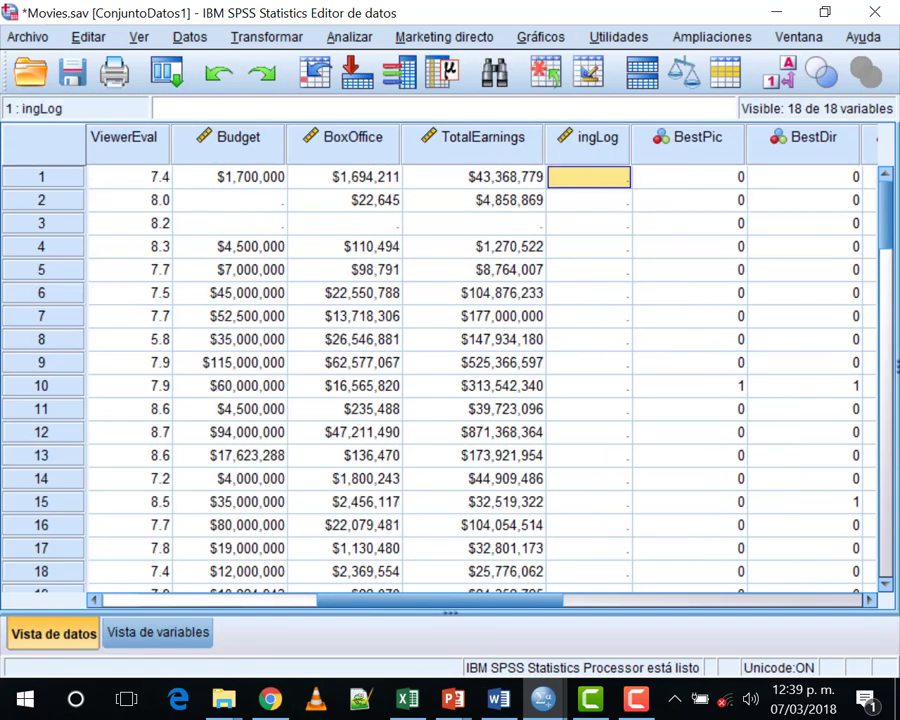
pyautogui.click(264, 36)
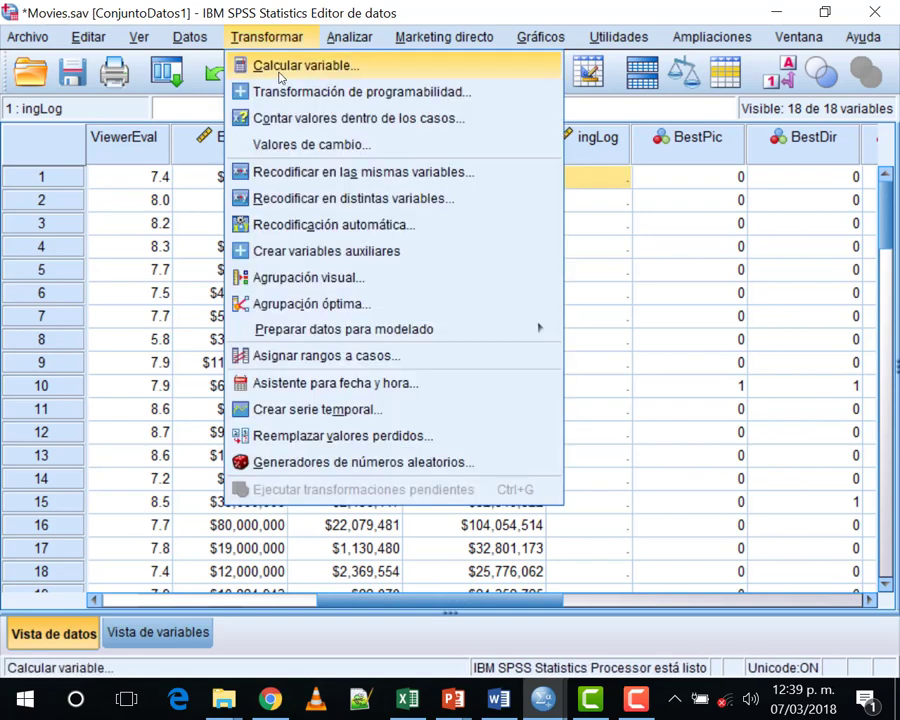
pyautogui.click(280, 75)
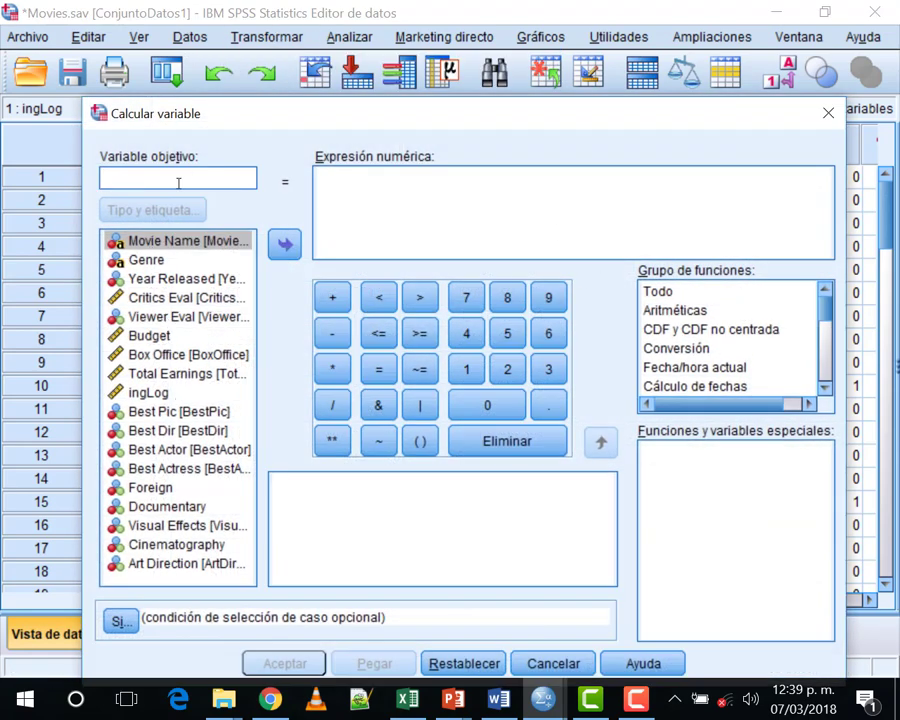
pyautogui.write('ingLog')
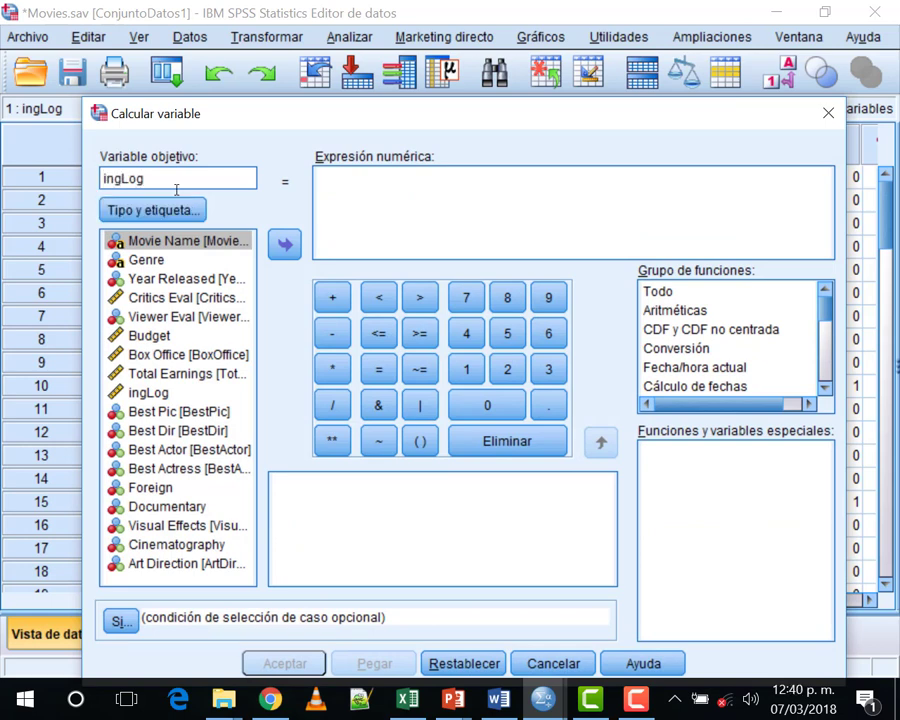
# Compare the arithmetic functions Lg10 and Ln, and insert Lg10 into the numeric expression
pyautogui.click(770, 312)
pyautogui.scroll(-2, 818, 520)
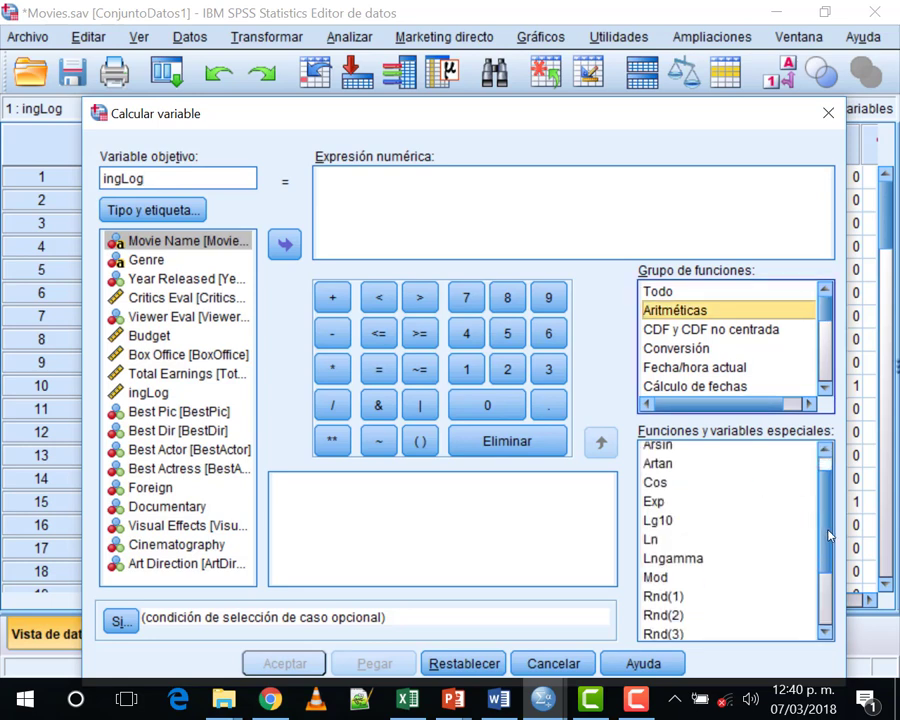
pyautogui.click(740, 507)
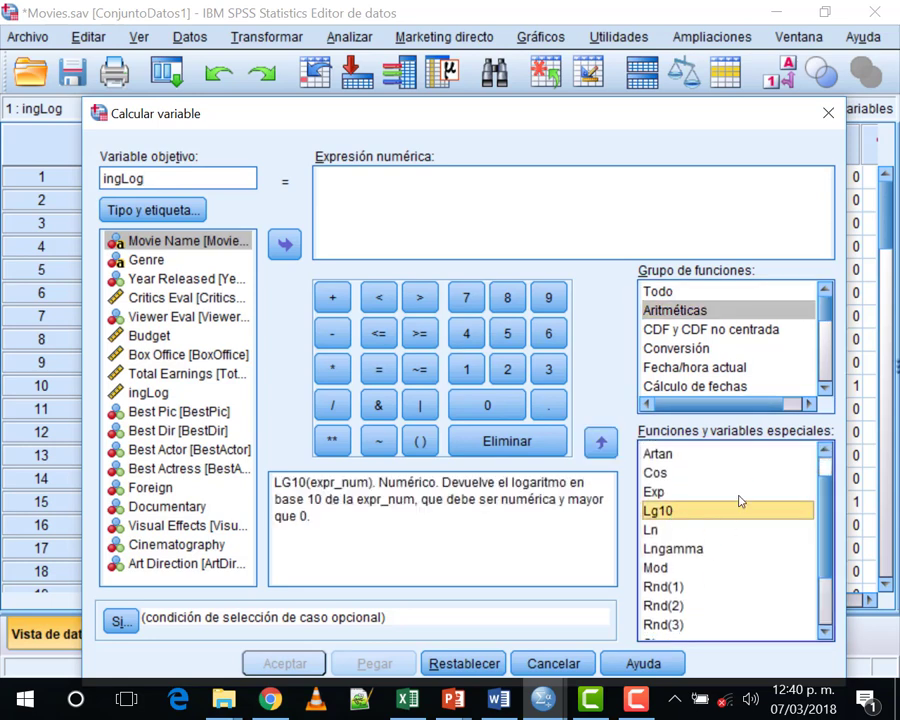
pyautogui.click(700, 530)
pyautogui.click(699, 550)
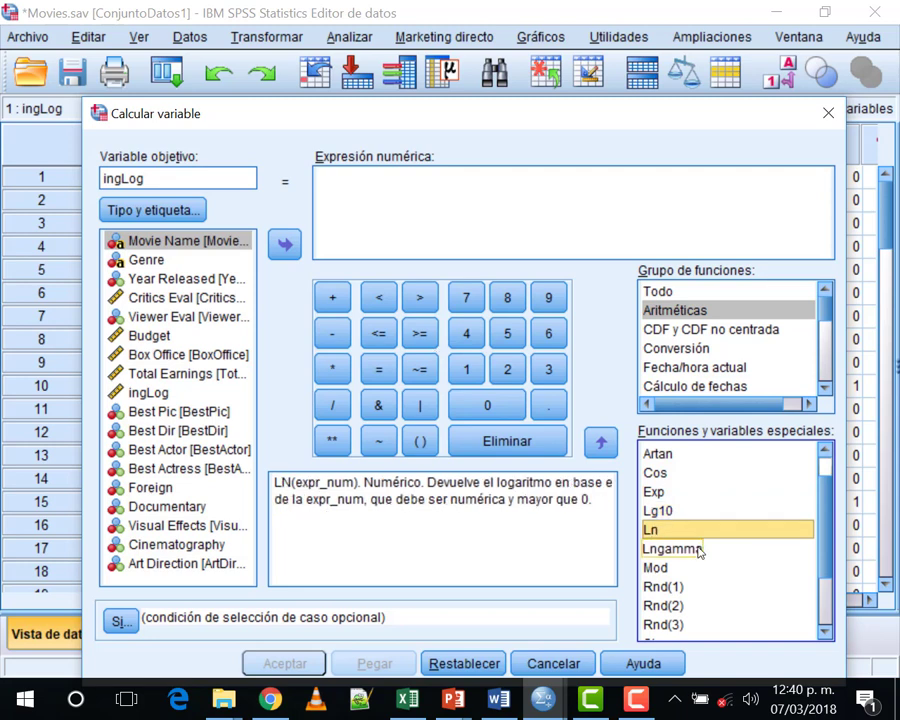
pyautogui.press('Up')
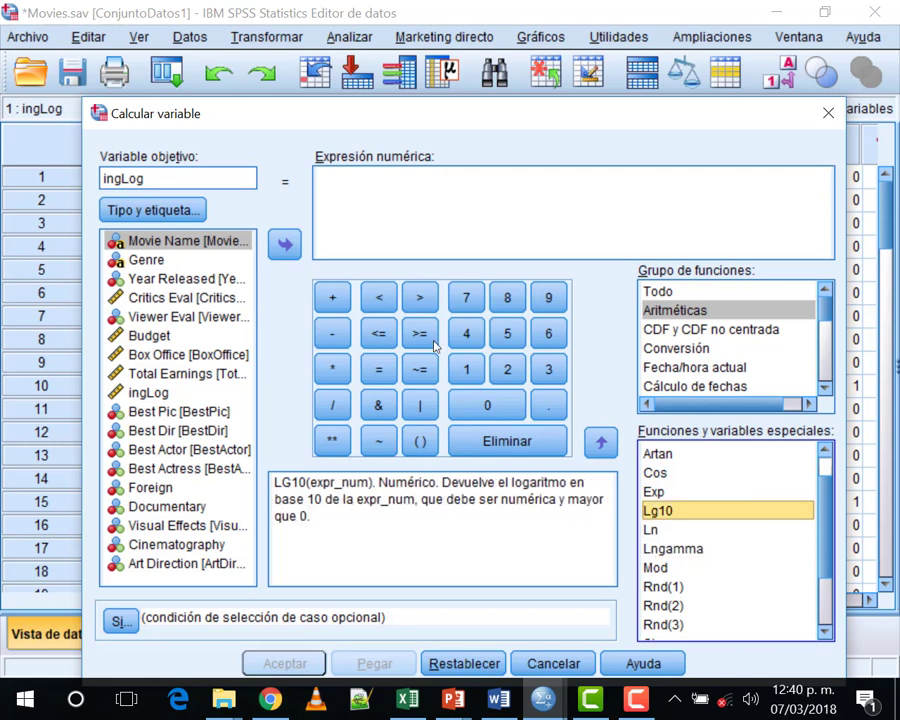
pyautogui.doubleClick(682, 510)
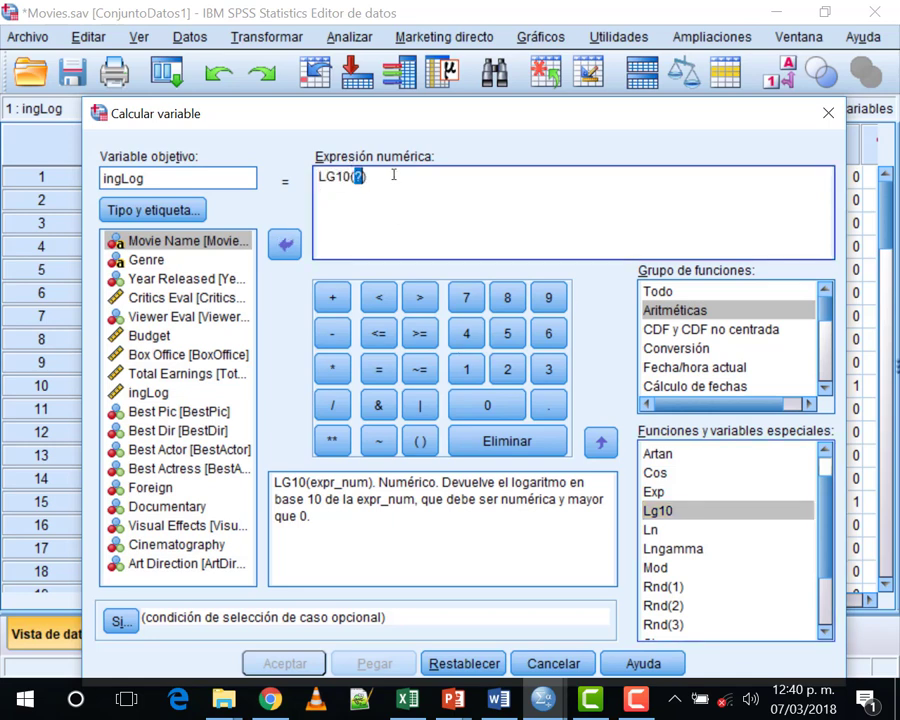
# Make Total Earnings the argument of LG10 and run the computation, overwriting the existing ingLog variable
pyautogui.press('Tab')
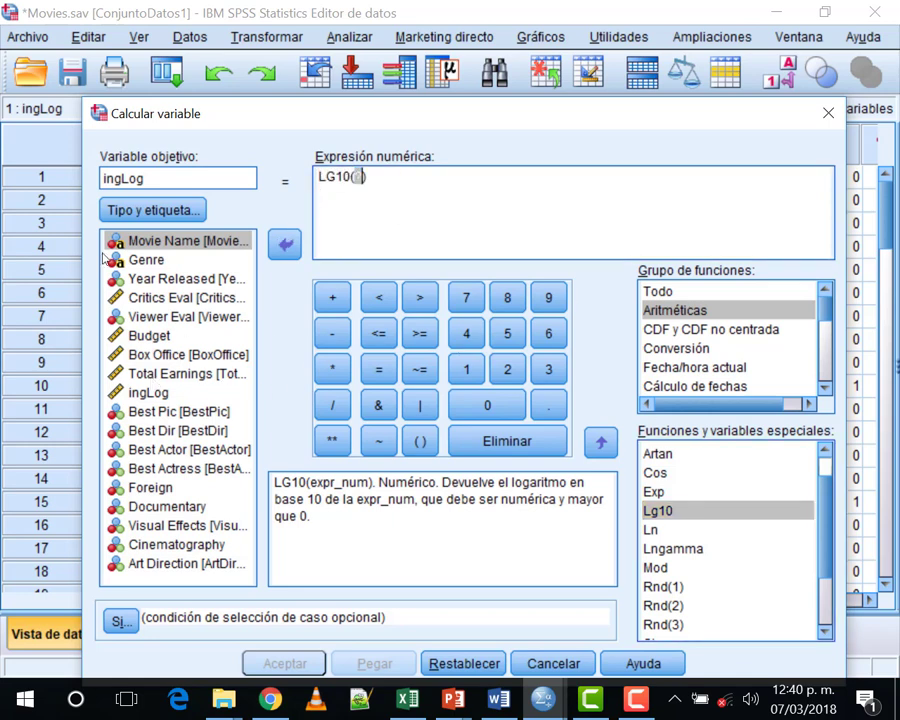
pyautogui.press('t')
pyautogui.doubleClick(185, 373)
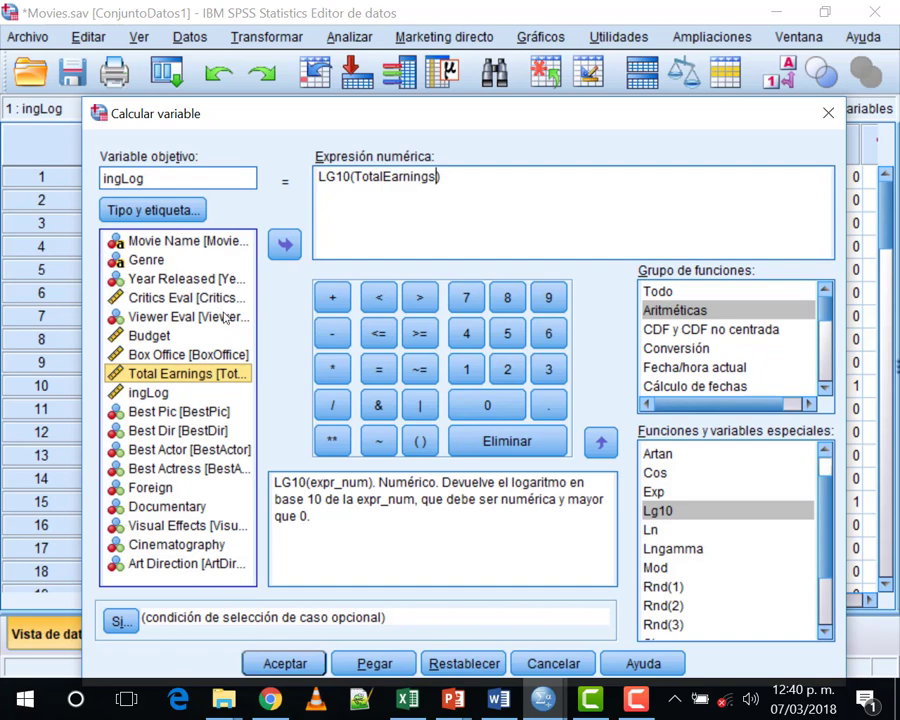
pyautogui.click(285, 664)
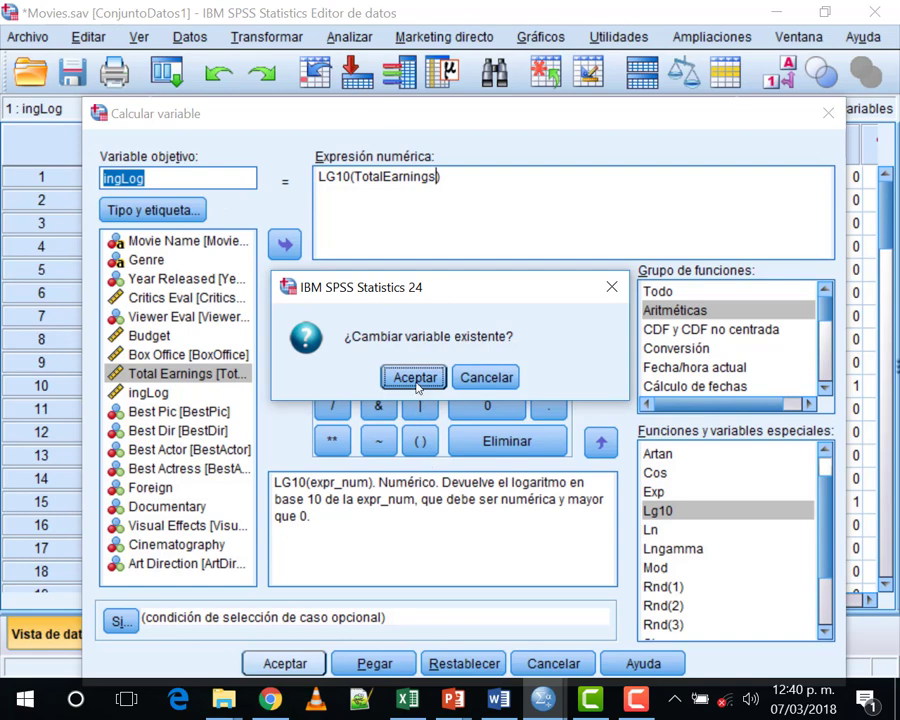
pyautogui.press('Return')
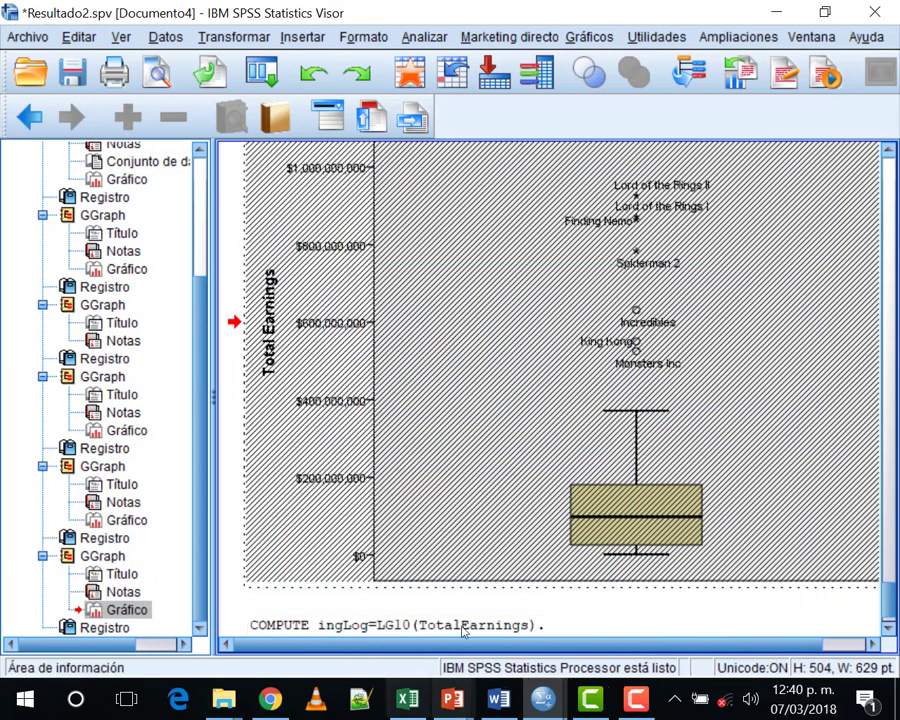
# Check the compute command in the output log and review the ingLog column's values in the data
pyautogui.click(368, 575)
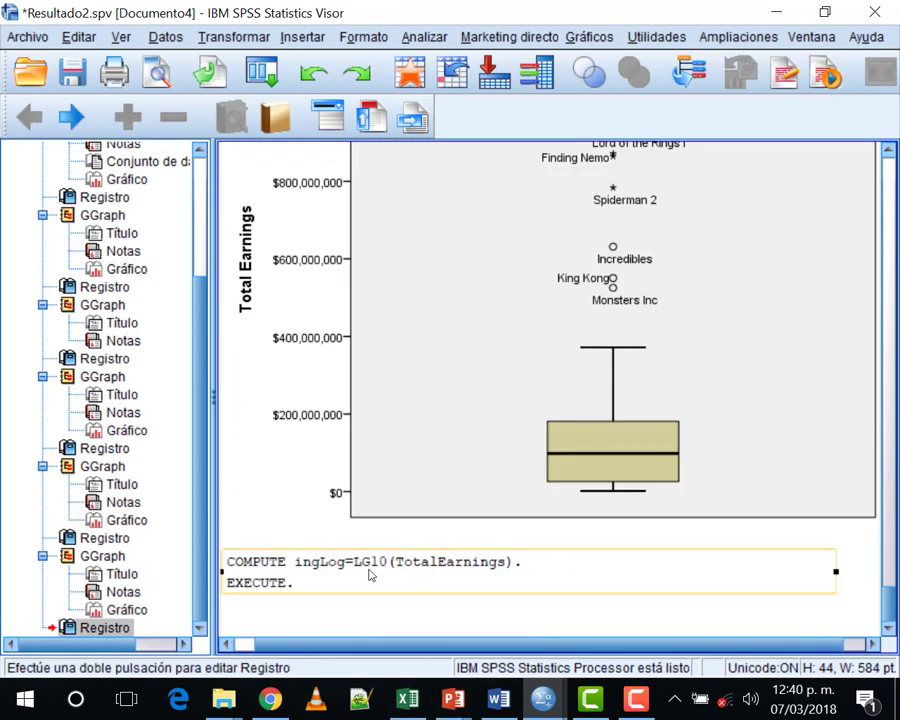
pyautogui.moveTo(540, 700)
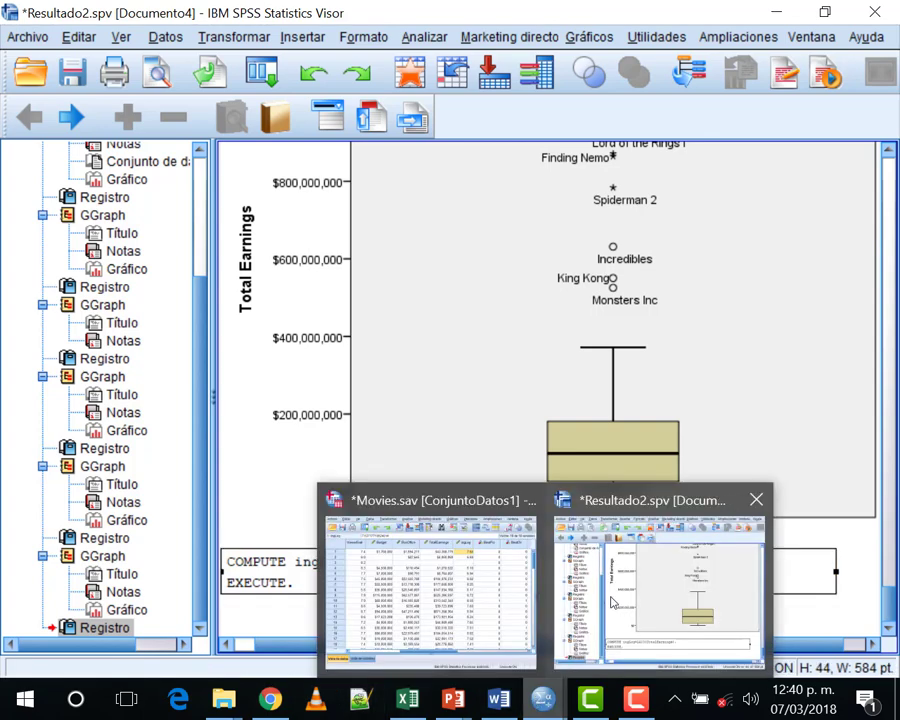
pyautogui.click(430, 570)
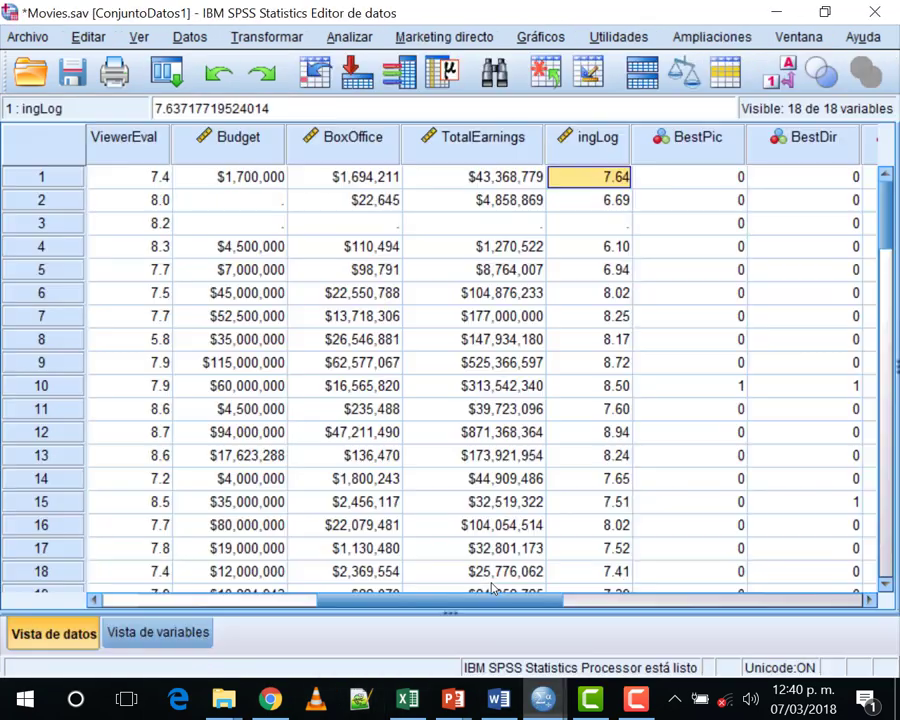
pyautogui.click(587, 135)
pyautogui.click(598, 339)
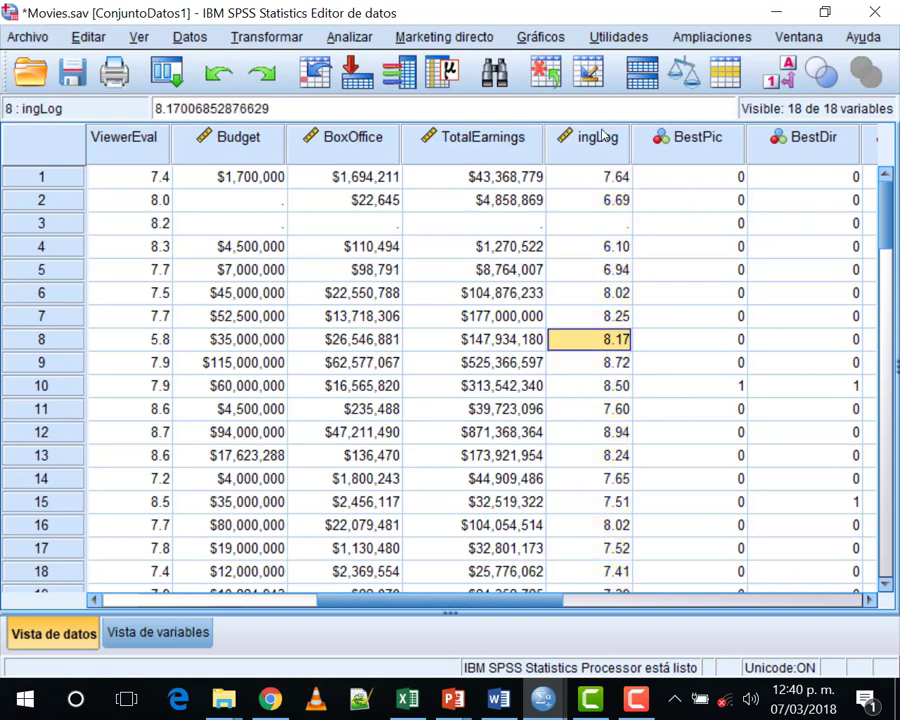
pyautogui.click(598, 136)
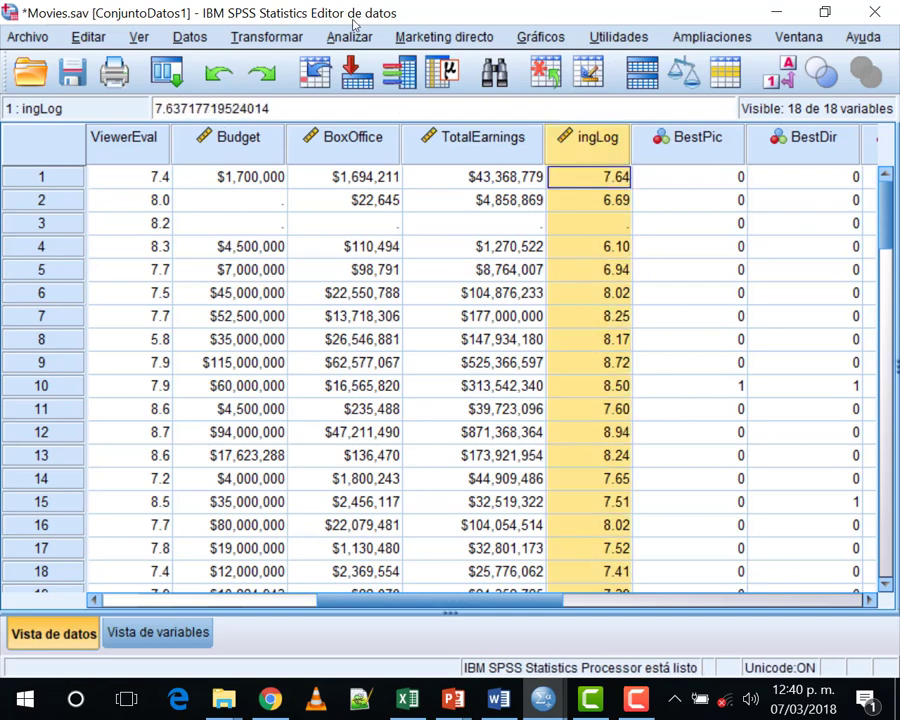
# Replace Total Earnings with ingLog in the Chart Builder boxplot and generate the chart
pyautogui.click(535, 37)
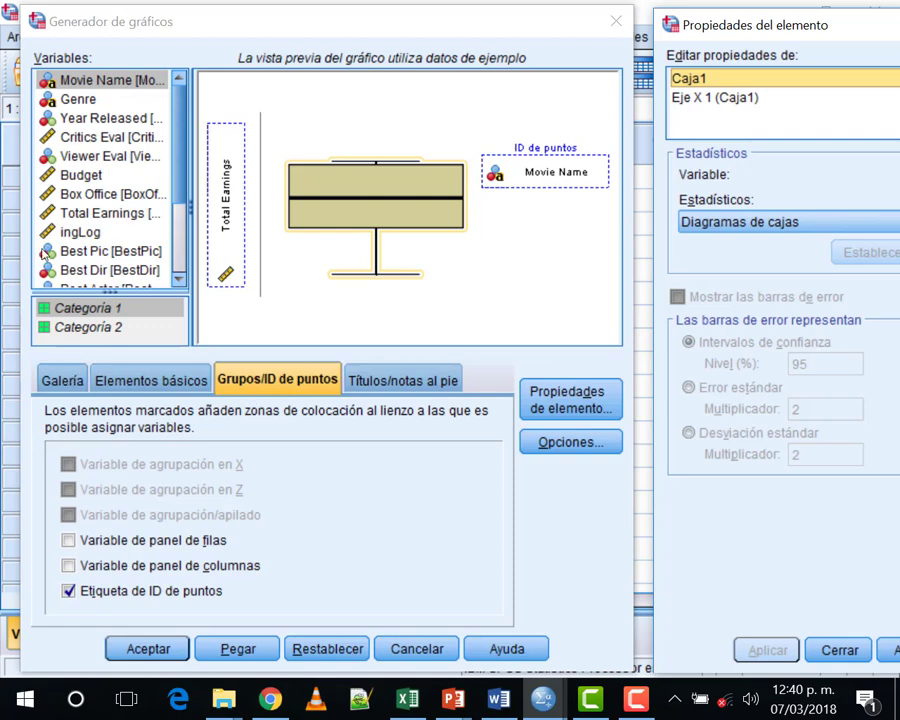
pyautogui.click(64, 380)
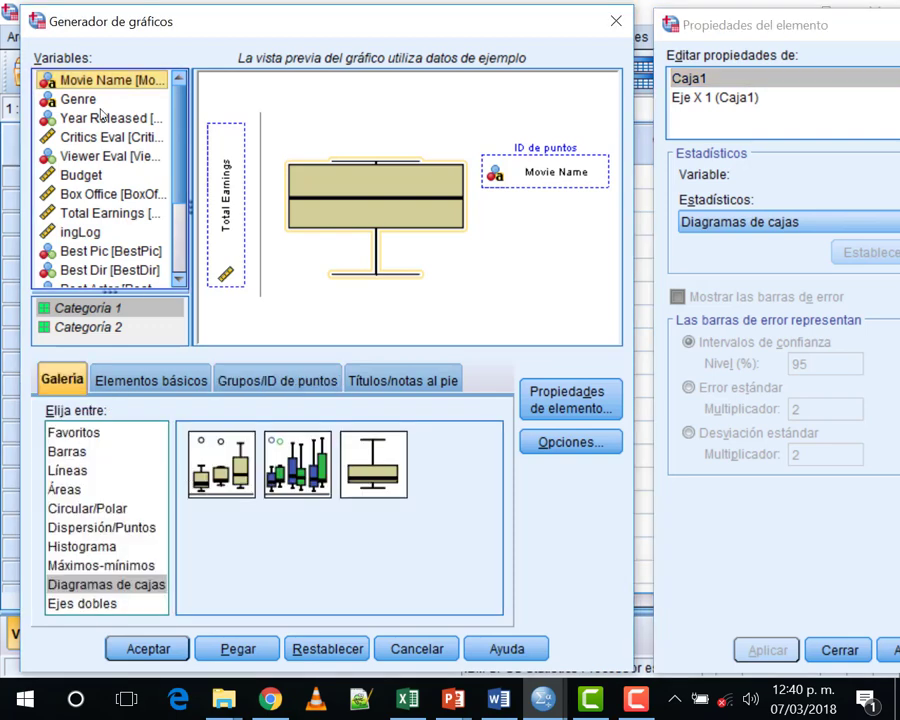
pyautogui.moveTo(80, 232); pyautogui.dragTo(224, 200)
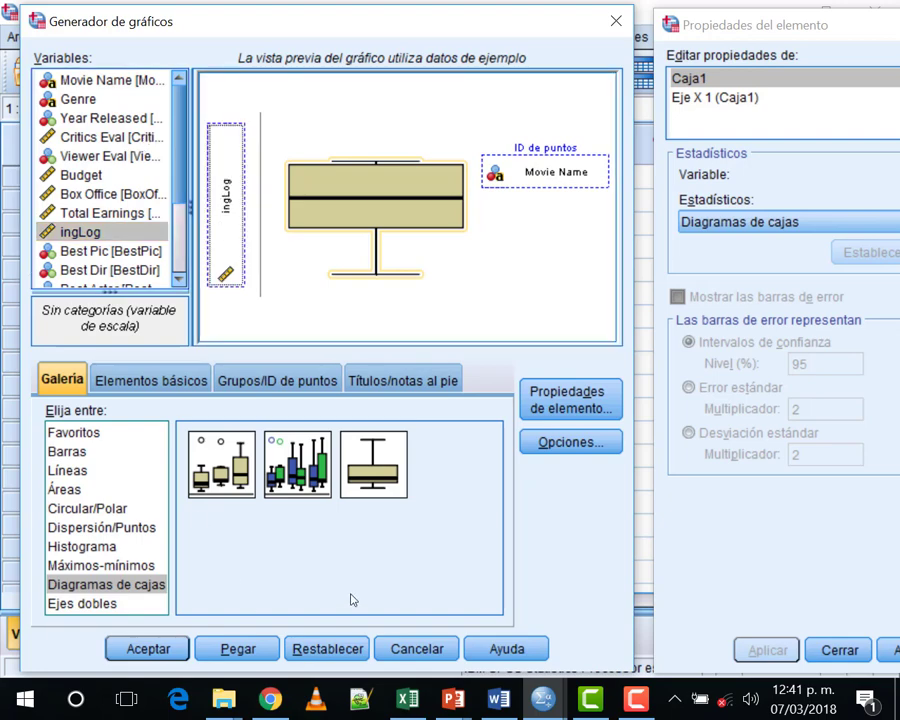
pyautogui.click(152, 652)
# Examine the ingLog boxplot in the output, including its whiskers, median and labelled outliers
pyautogui.scroll(-3, 532, 400)
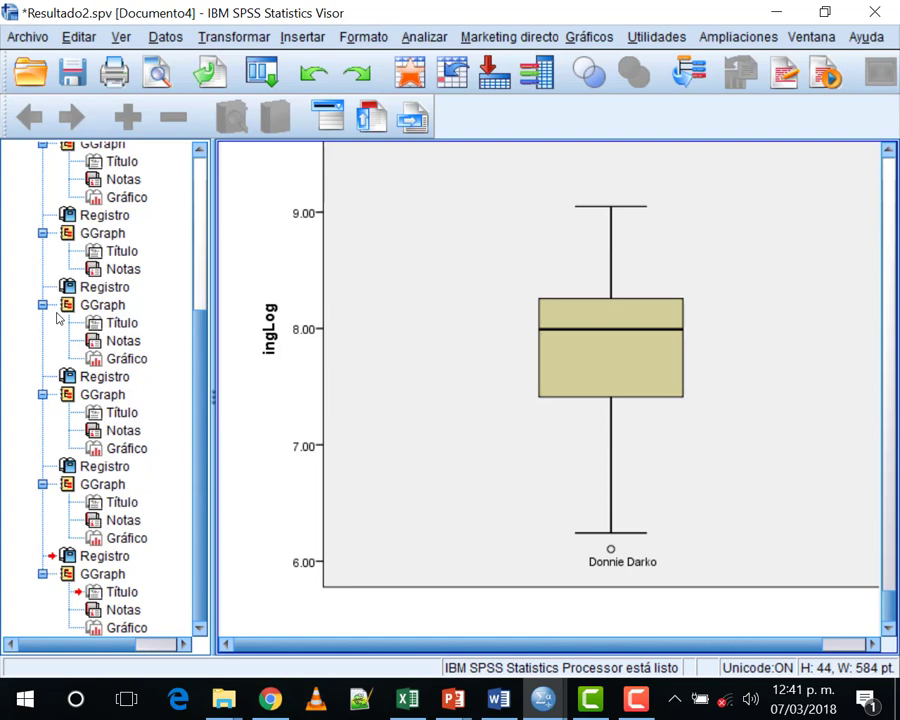
pyautogui.scroll(1, 58, 318)
pyautogui.scroll(3, 285, 365)
pyautogui.scroll(-3, 285, 365)
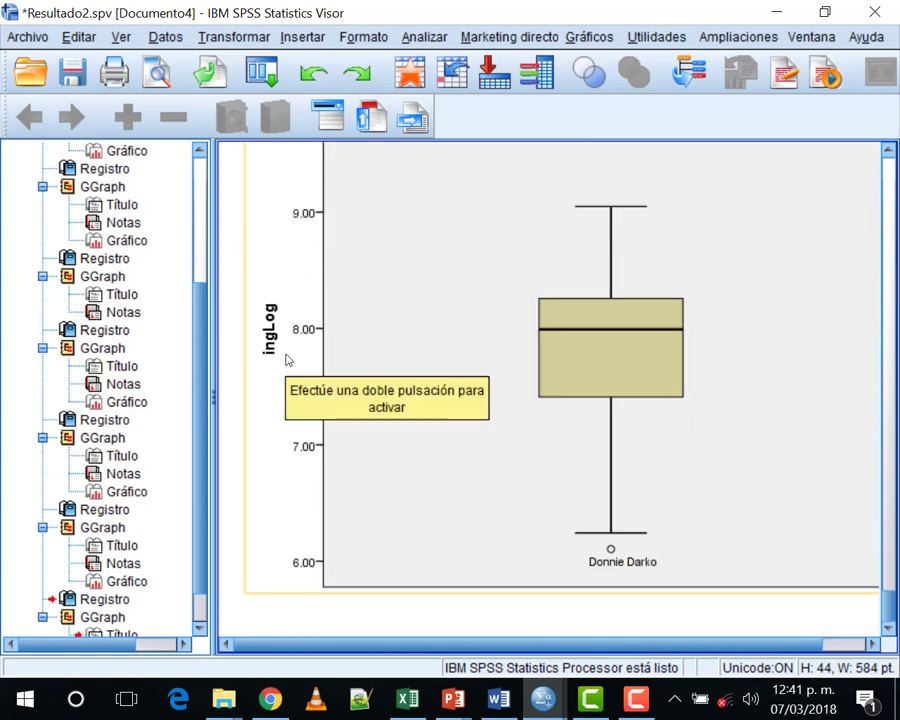
pyautogui.scroll(2, 504, 234)
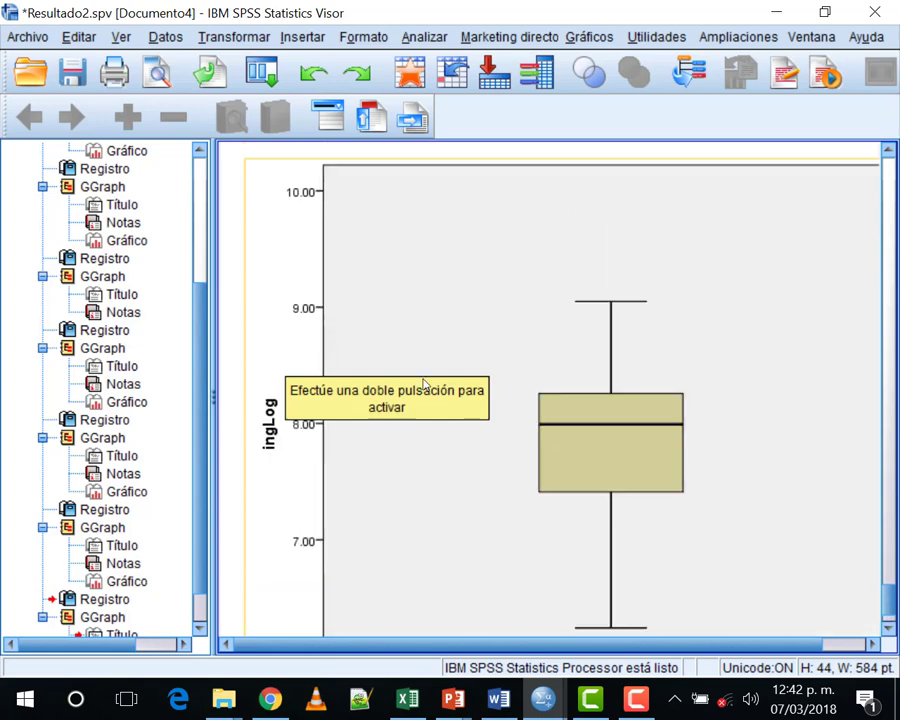
pyautogui.moveTo(542, 698)
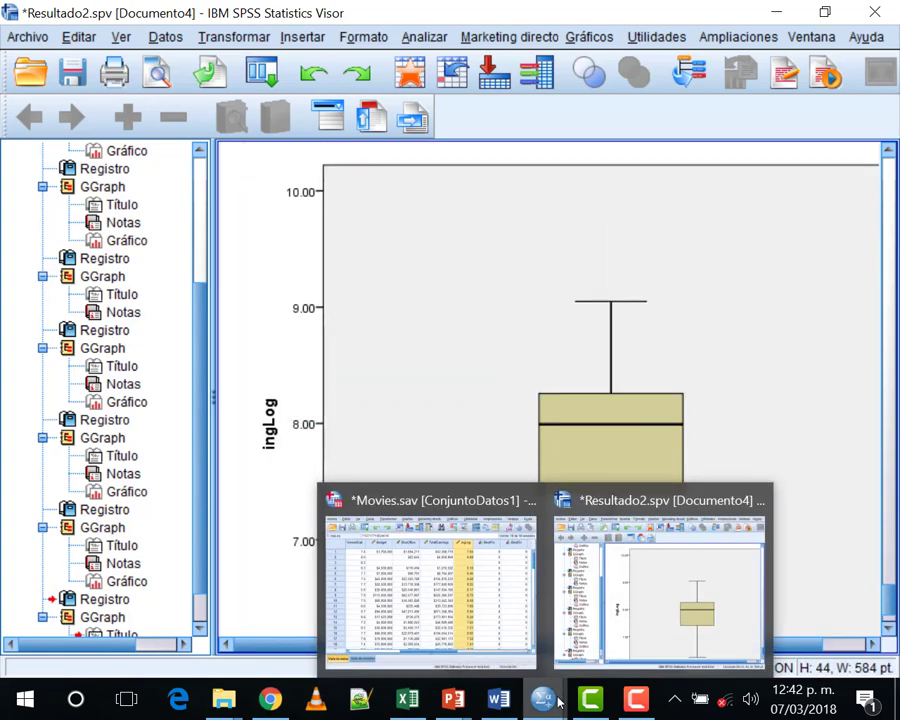
# Return to the Movies.sav data and compare the Total Earnings values with their ingLog values in the first cases
pyautogui.click(497, 617)
pyautogui.click(663, 381)
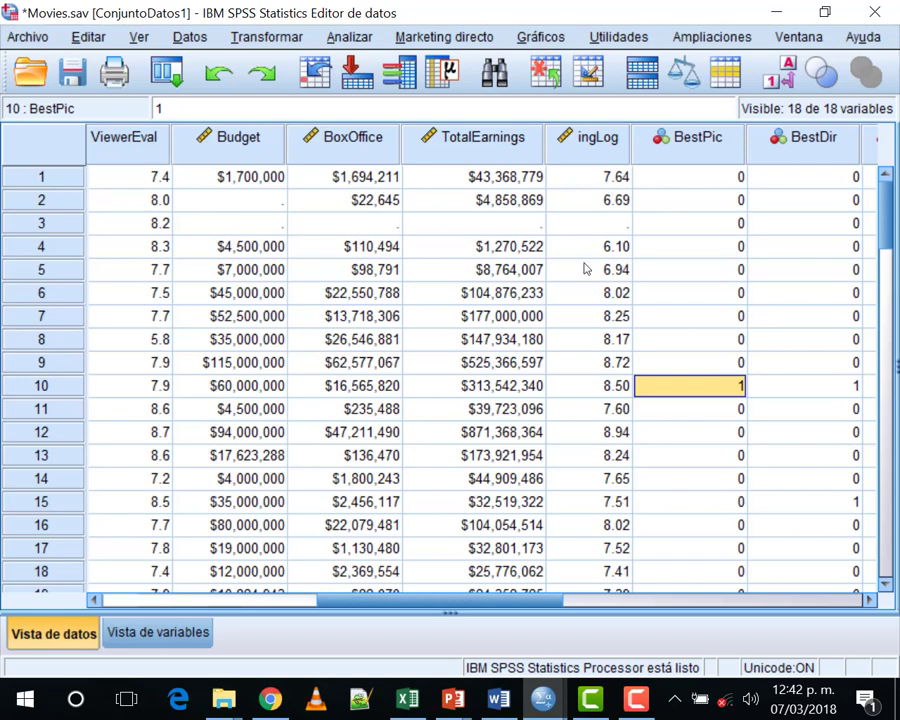
pyautogui.moveTo(566, 265); pyautogui.dragTo(447, 210)
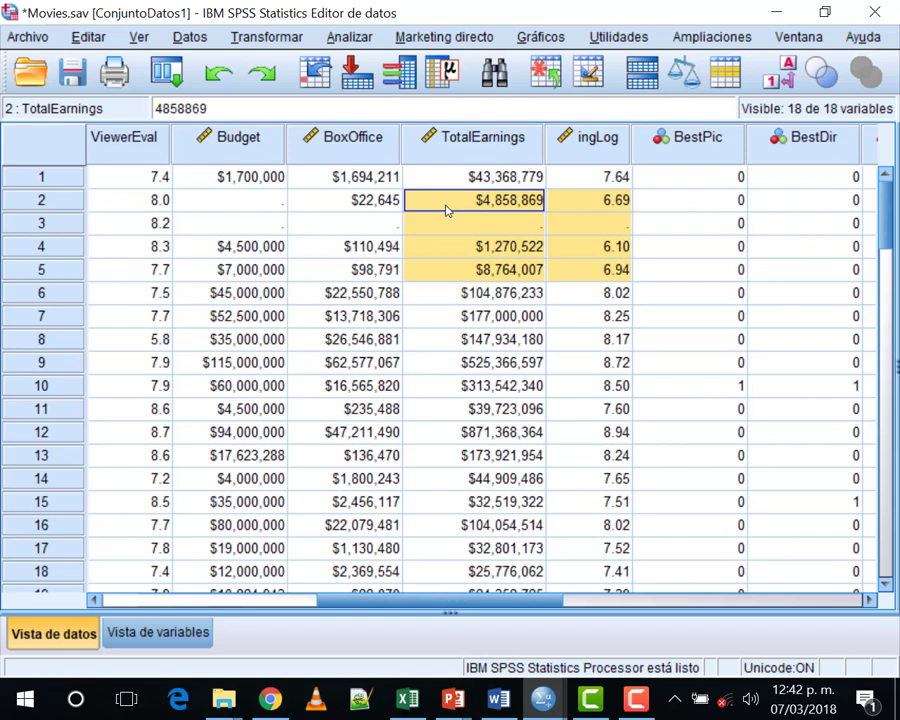
pyautogui.click(576, 180)
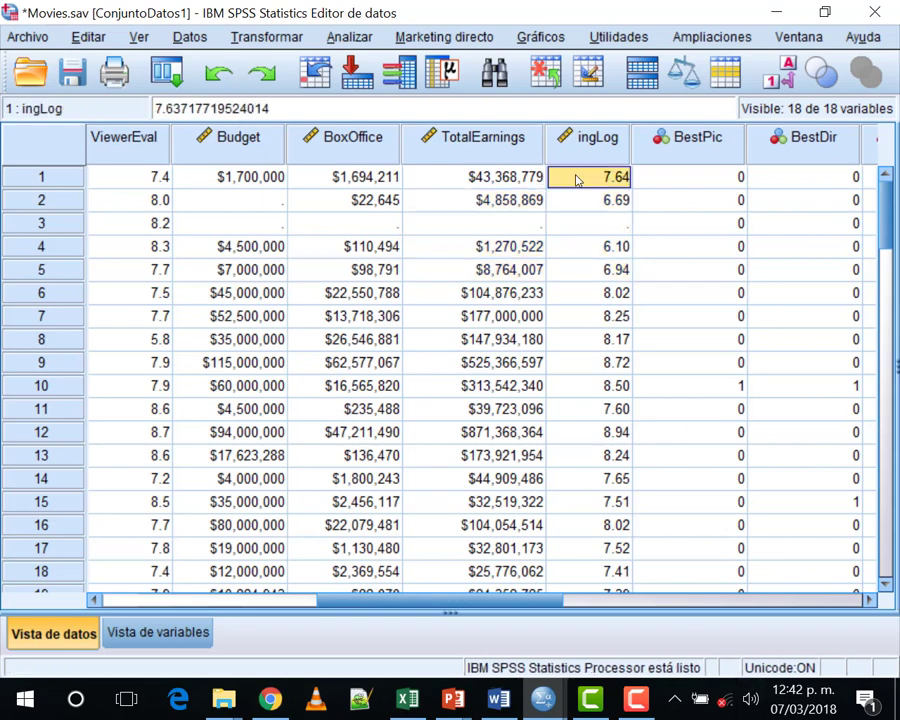
# Try to raise the ingLog variable's number of decimal places in the variable definitions
pyautogui.click(165, 633)
pyautogui.click(390, 129)
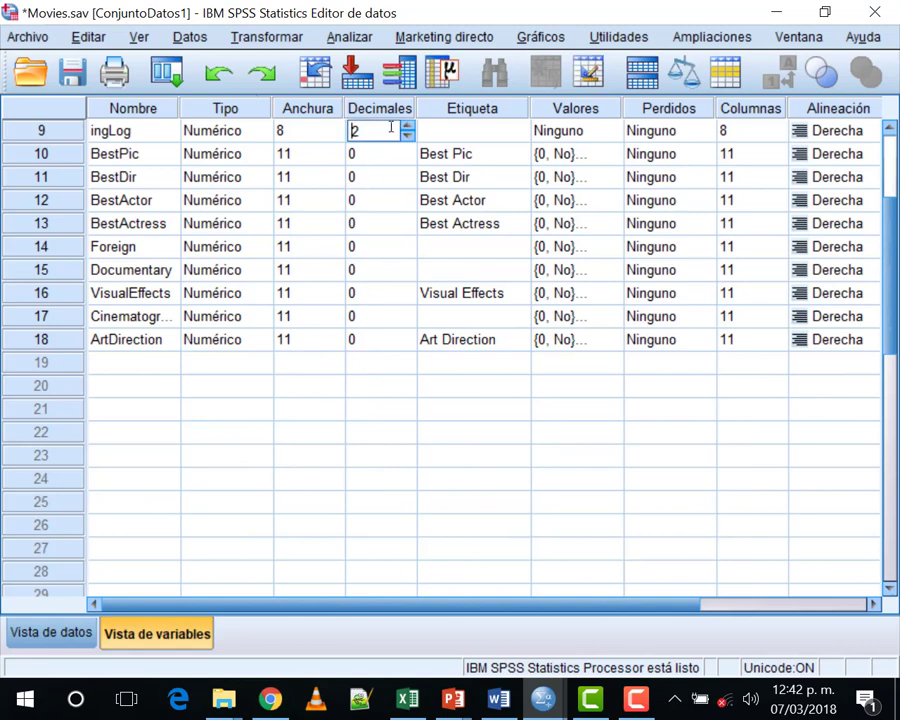
pyautogui.press('Up')
pyautogui.press('Up')
pyautogui.press('Up')
pyautogui.press('Up')
pyautogui.press('Up')
pyautogui.press('Up')
pyautogui.press('Up')
pyautogui.press('Up')
pyautogui.press('Up')
pyautogui.press('Up')
pyautogui.press('Up')
pyautogui.press('Up')
pyautogui.press('Up')
pyautogui.press('Up')
pyautogui.click(325, 157)
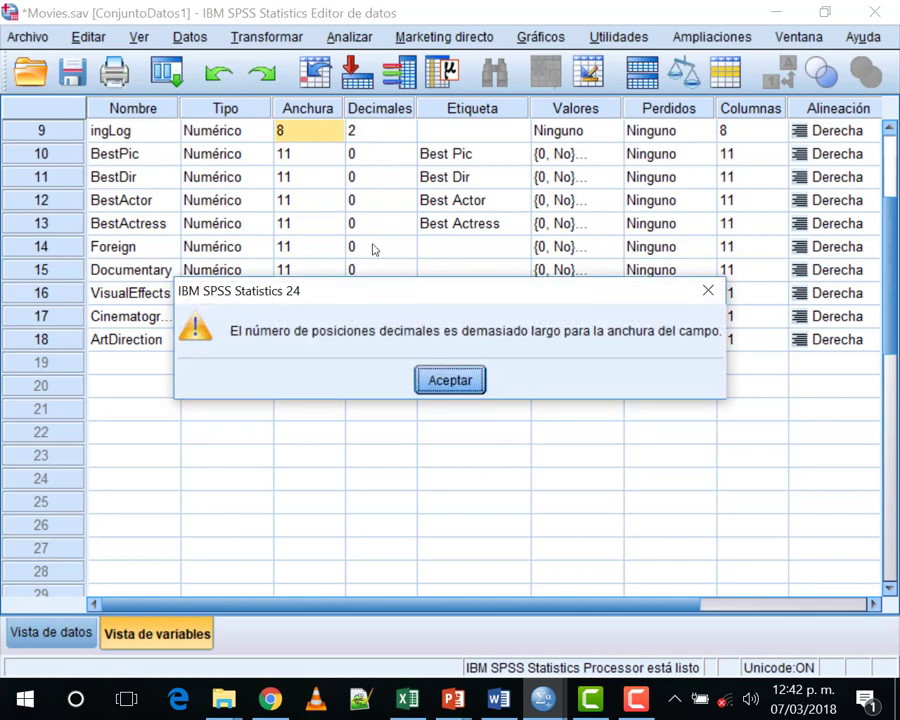
pyautogui.click(450, 380)
# Set the ingLog variable's width to 20
pyautogui.click(331, 127)
pyautogui.press('Up')
pyautogui.press('Up')
pyautogui.press('Up')
pyautogui.press('Up')
pyautogui.press('Up')
pyautogui.press('Up')
pyautogui.press('Up')
pyautogui.press('Up')
pyautogui.press('Up')
pyautogui.press('Up')
pyautogui.press('Up')
pyautogui.press('Up')
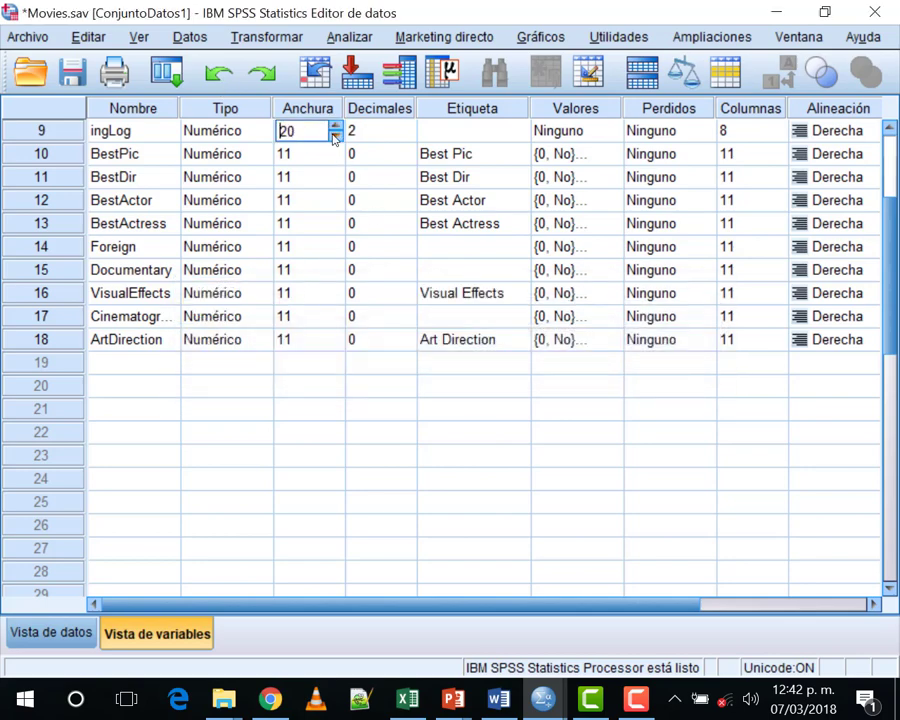
# Set the ingLog variable's number of decimals to 16
pyautogui.click(378, 131)
pyautogui.press('Up')
pyautogui.press('Up')
pyautogui.press('Up')
pyautogui.press('Up')
pyautogui.press('Up')
pyautogui.press('Up')
pyautogui.press('Up')
pyautogui.press('Up')
pyautogui.press('Up')
pyautogui.press('Up')
pyautogui.press('Up')
pyautogui.press('Up')
pyautogui.press('Up')
pyautogui.press('Up')
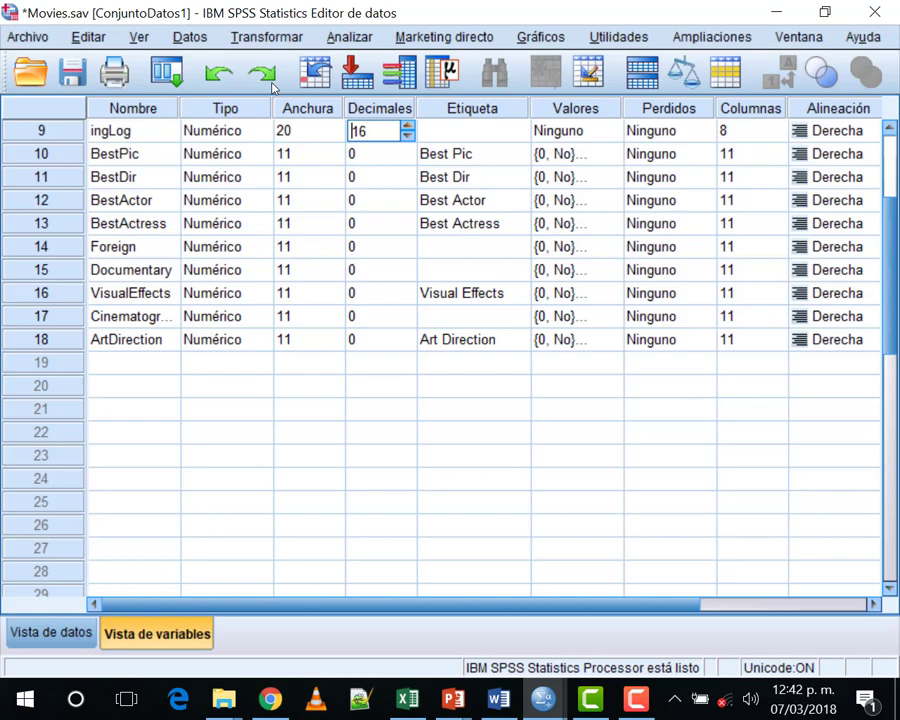
# Widen the ingLog column in the data to fit all its decimals and inspect the ingLog value of case 40
pyautogui.click(50, 632)
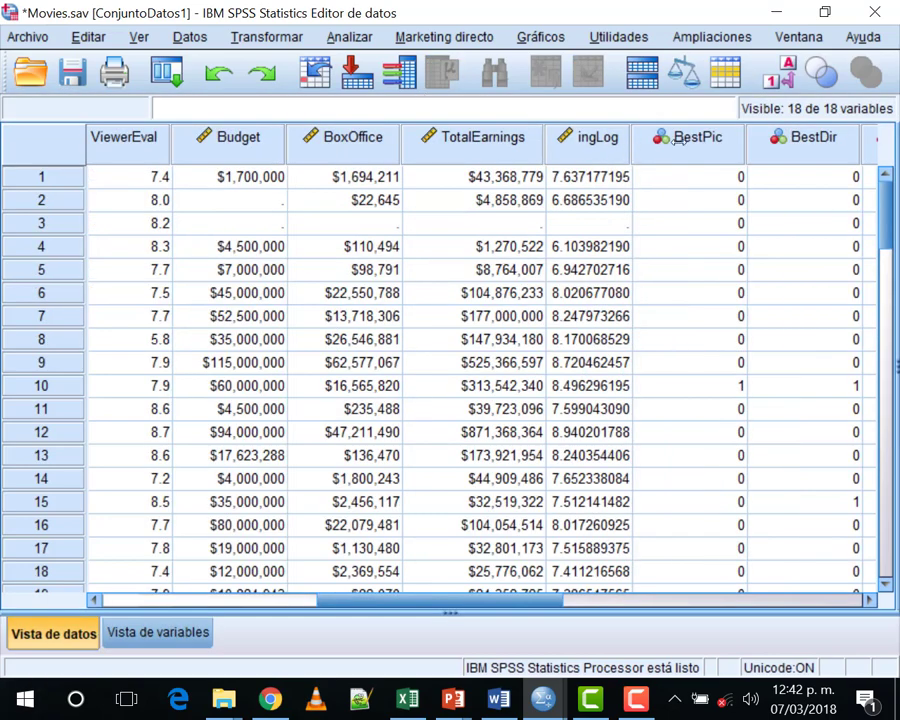
pyautogui.doubleClick(631, 137)
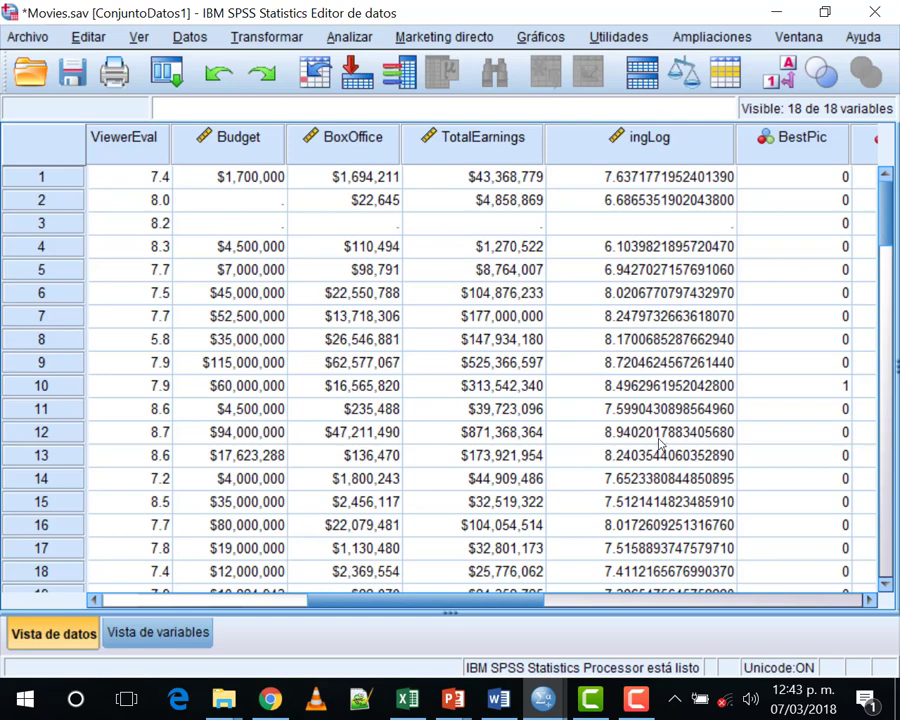
pyautogui.scroll(-8, 688, 480)
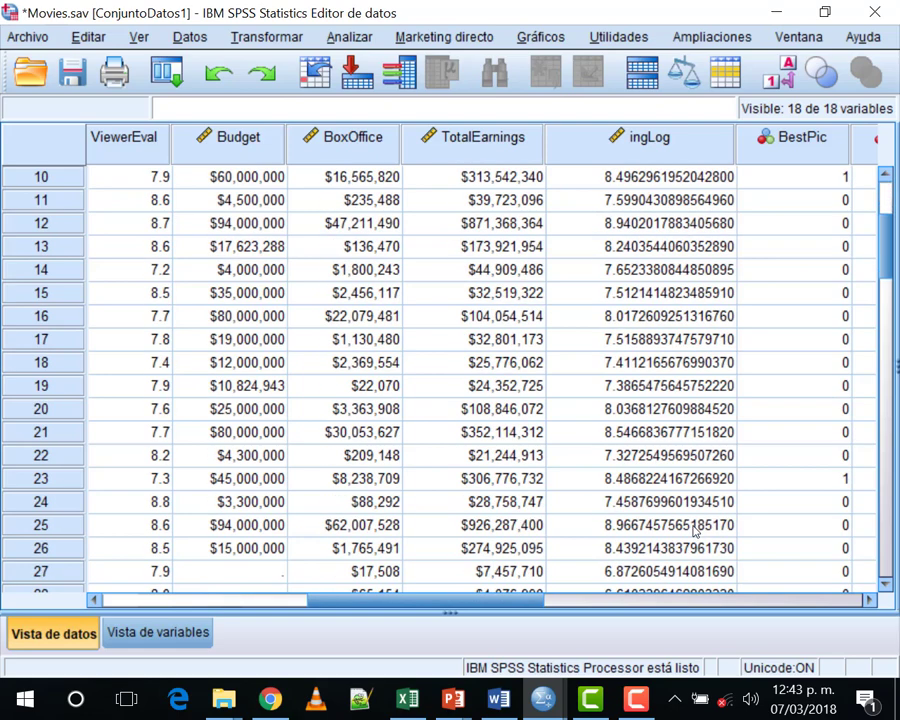
pyautogui.scroll(-3, 693, 531)
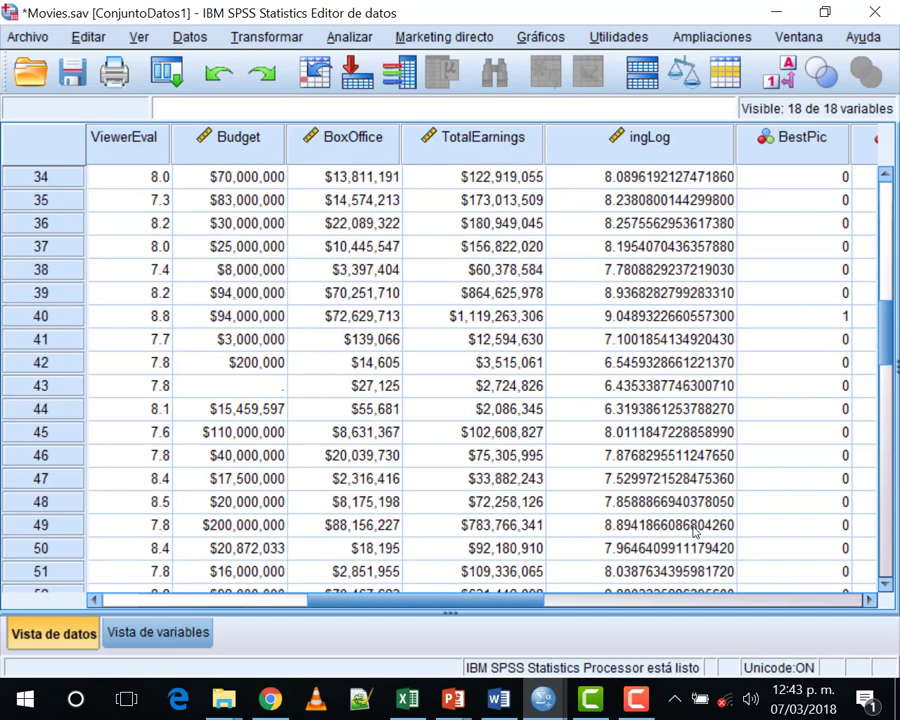
pyautogui.click(632, 316)
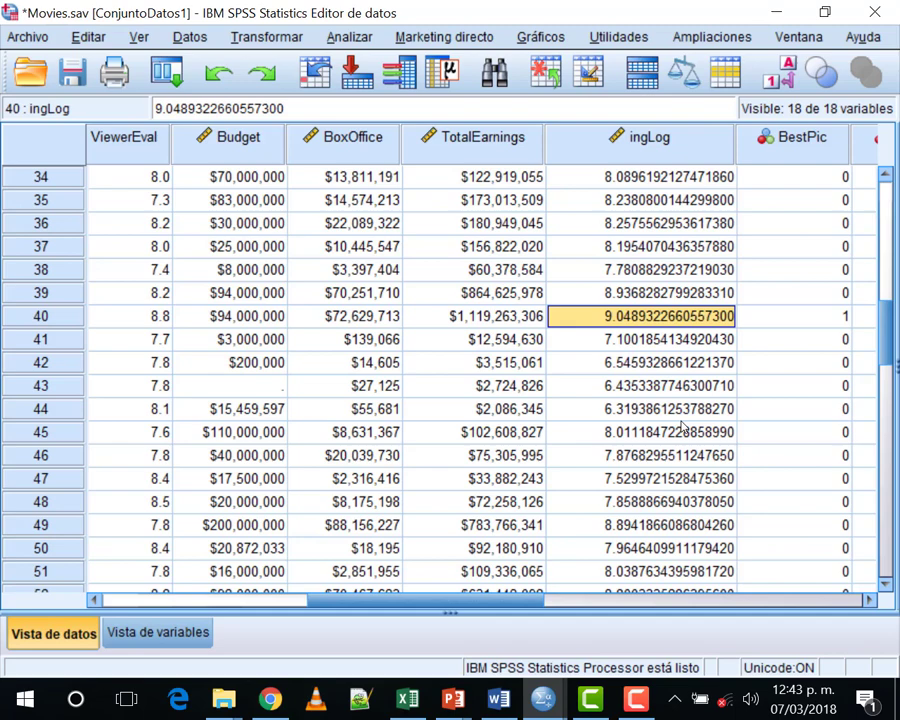
# Go back to the ingLog boxplot in the output and examine its box, whiskers and outliers
pyautogui.moveTo(542, 699)
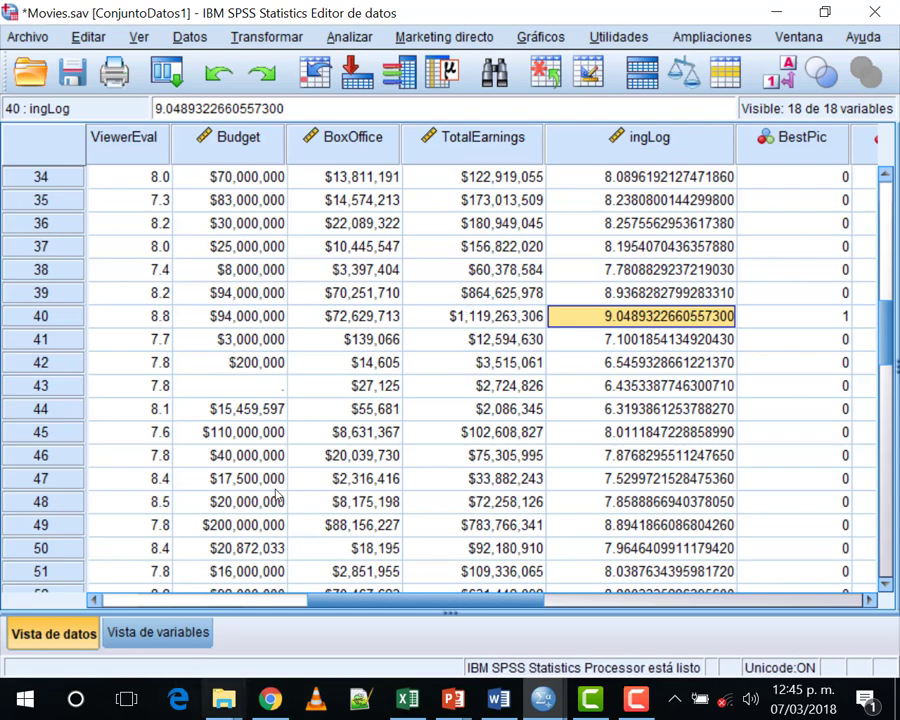
pyautogui.click(640, 580)
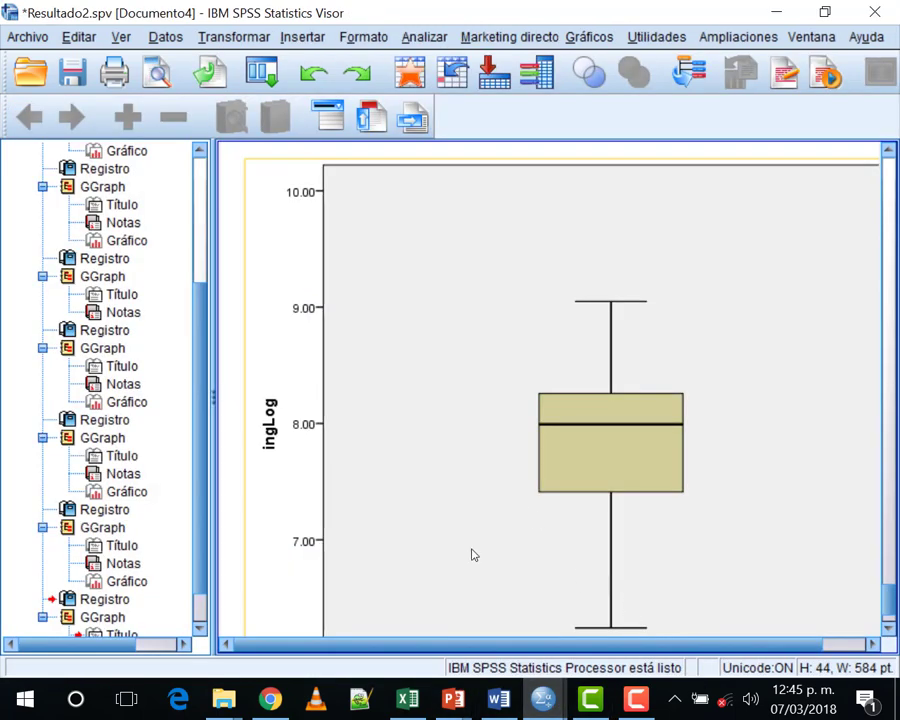
pyautogui.scroll(-2, 472, 504)
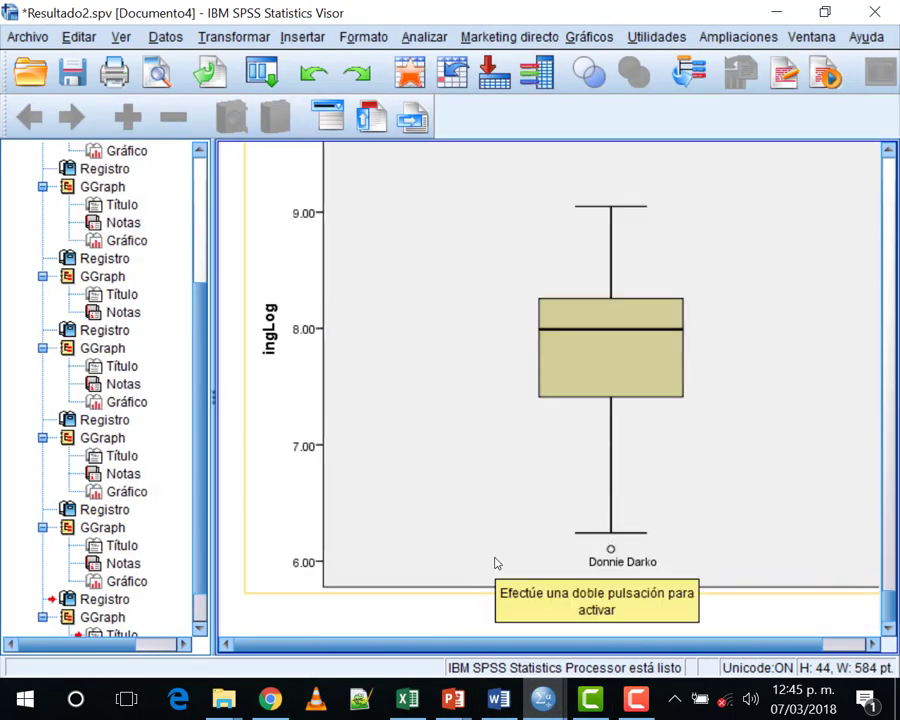